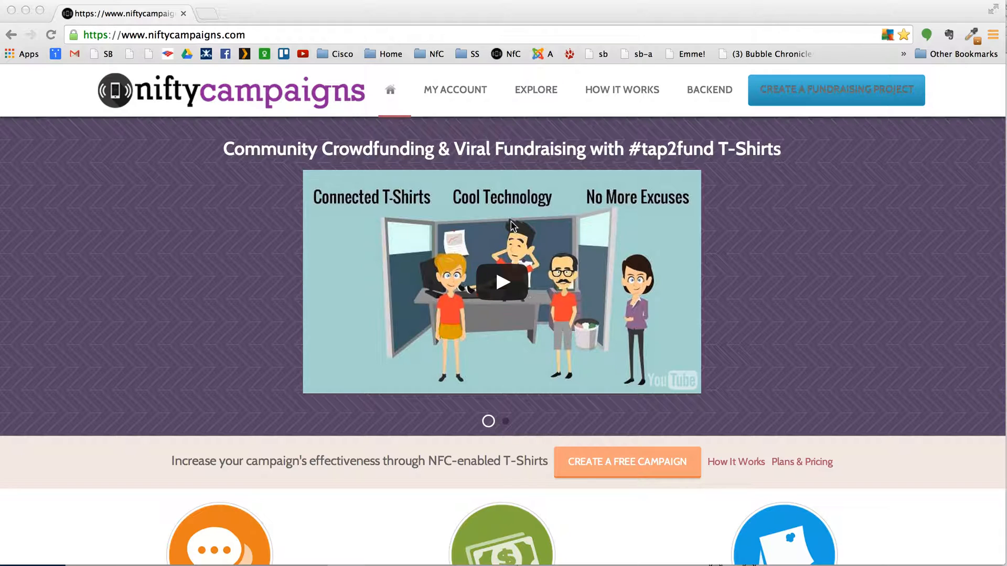
Open the list of my own campaigns from the account section.
{"action": "left_click", "coordinate": [446, 92]}
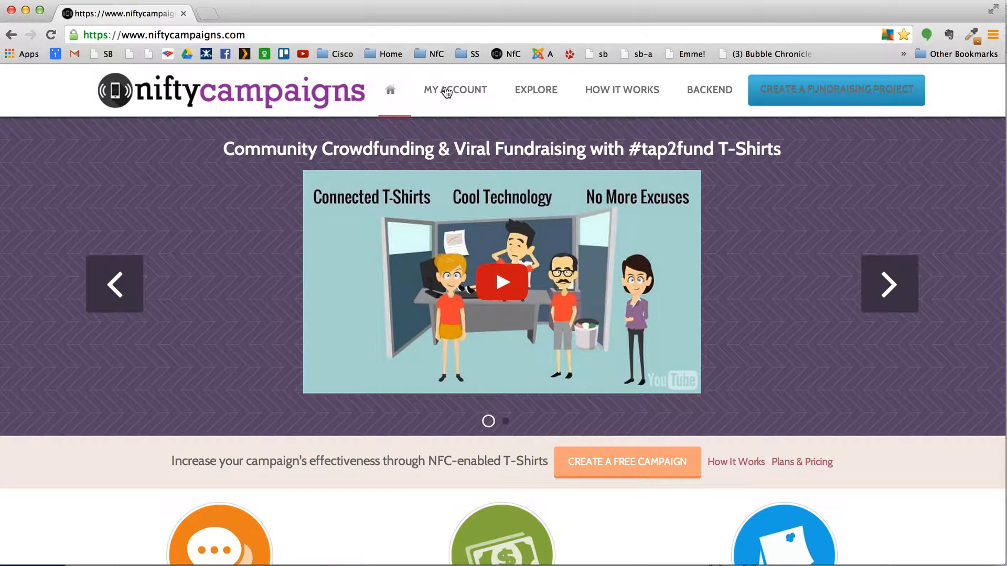
{"action": "left_click", "coordinate": [471, 134]}
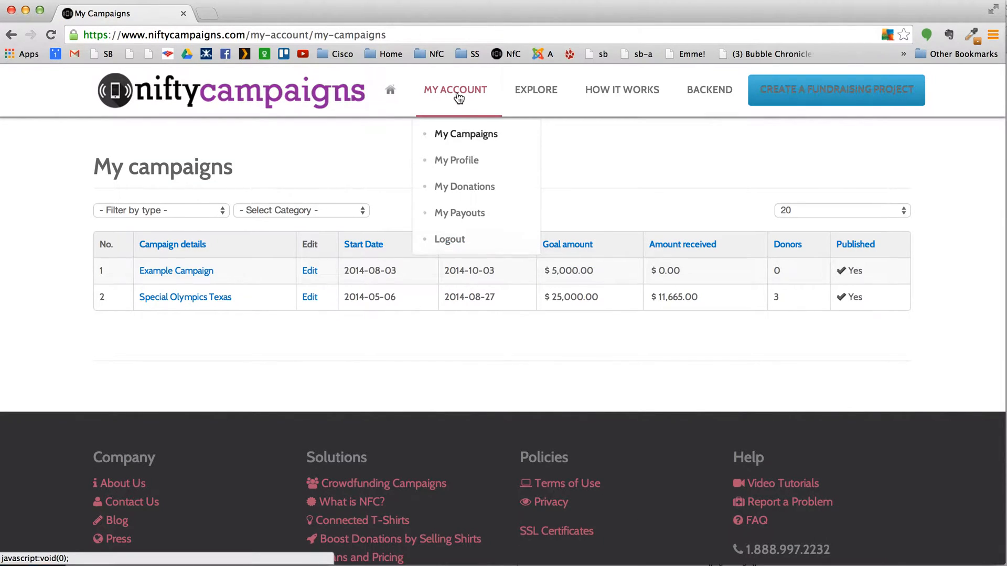
{"action": "mouse_move", "coordinate": [456, 97]}
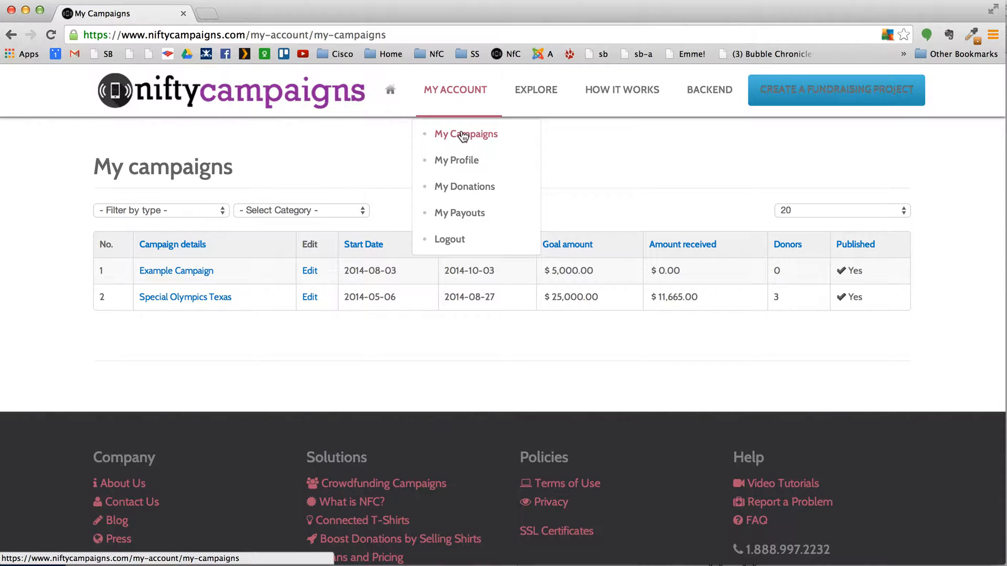
{"action": "left_click", "coordinate": [462, 136]}
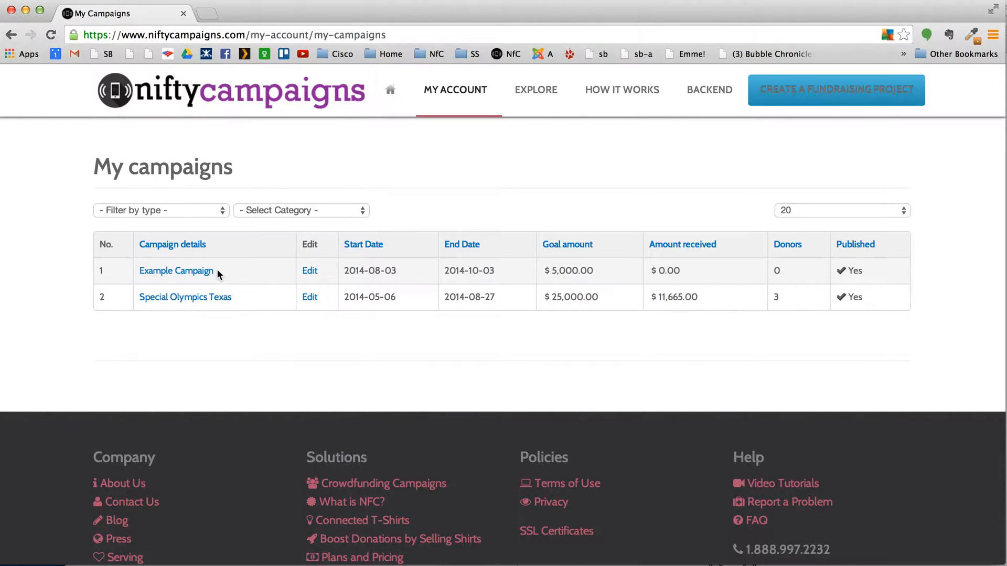
Open the Example Campaign page in a new browser tab and switch to that tab.
{"action": "right_click", "coordinate": [187, 270]}
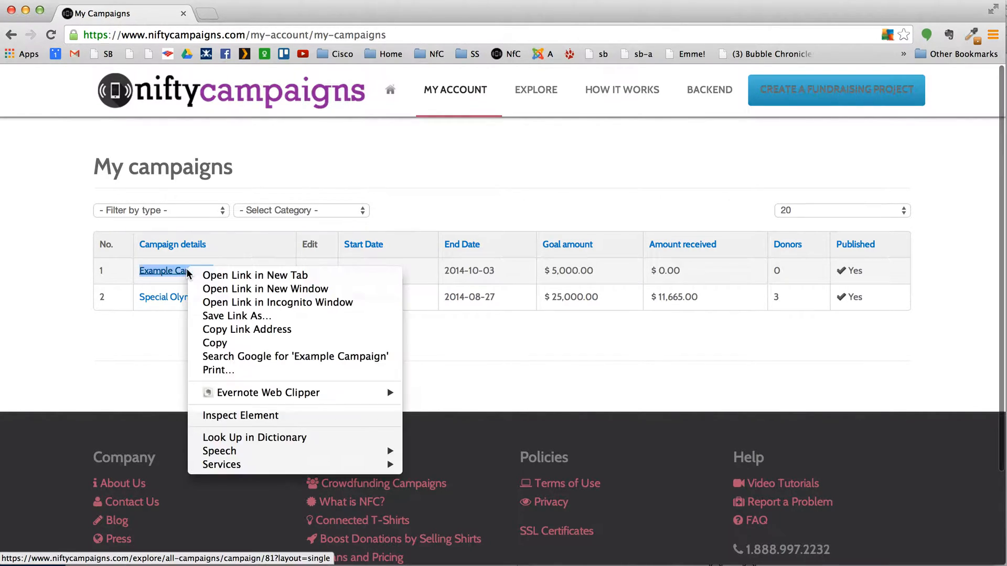
{"action": "left_click", "coordinate": [223, 275]}
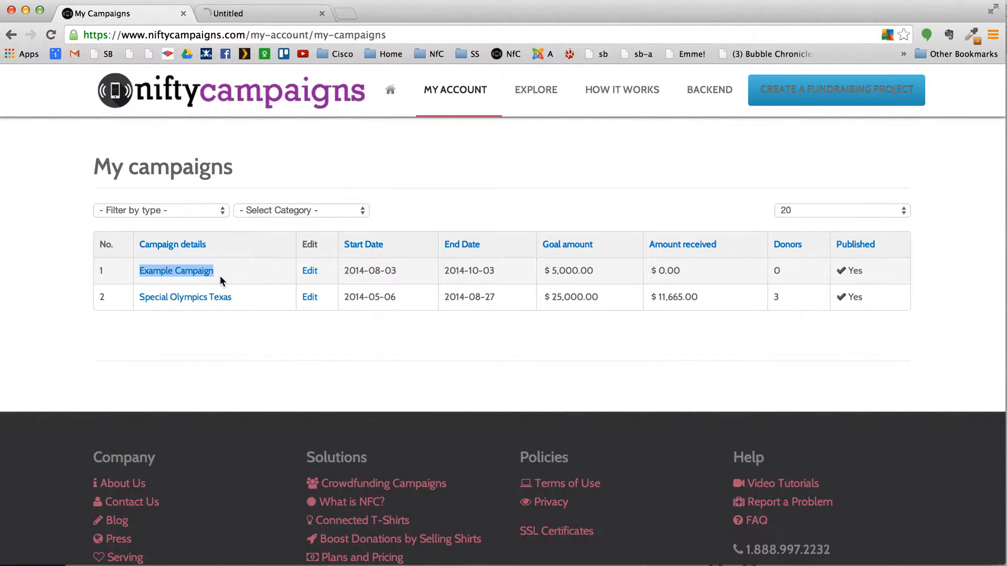
{"action": "left_click", "coordinate": [235, 14]}
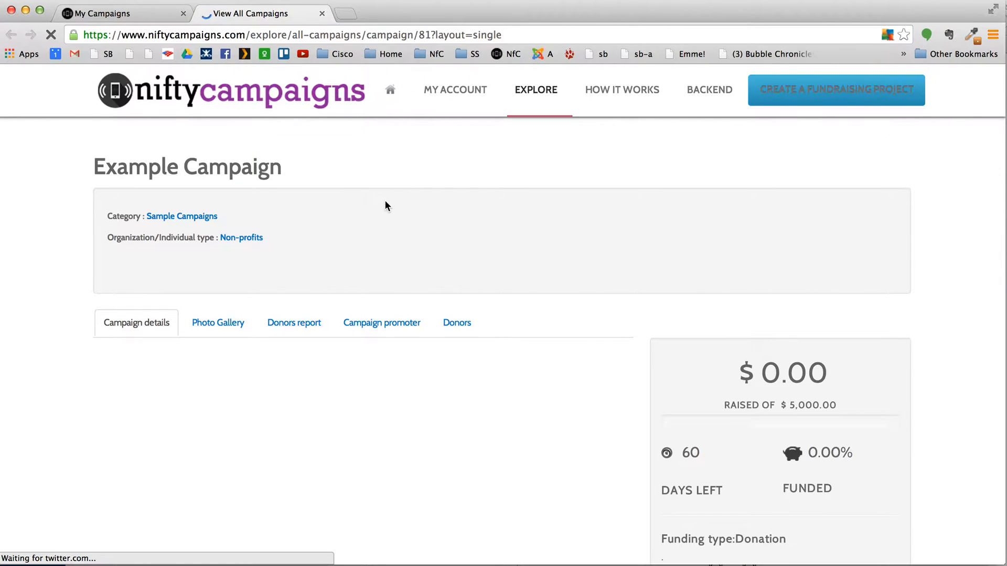
Examine the Example Campaign page, including its video, description text, funding summary, donate and edit options, and giveback details.
{"action": "scroll", "coordinate": [366, 285], "scroll_direction": "down", "scroll_amount": 3}
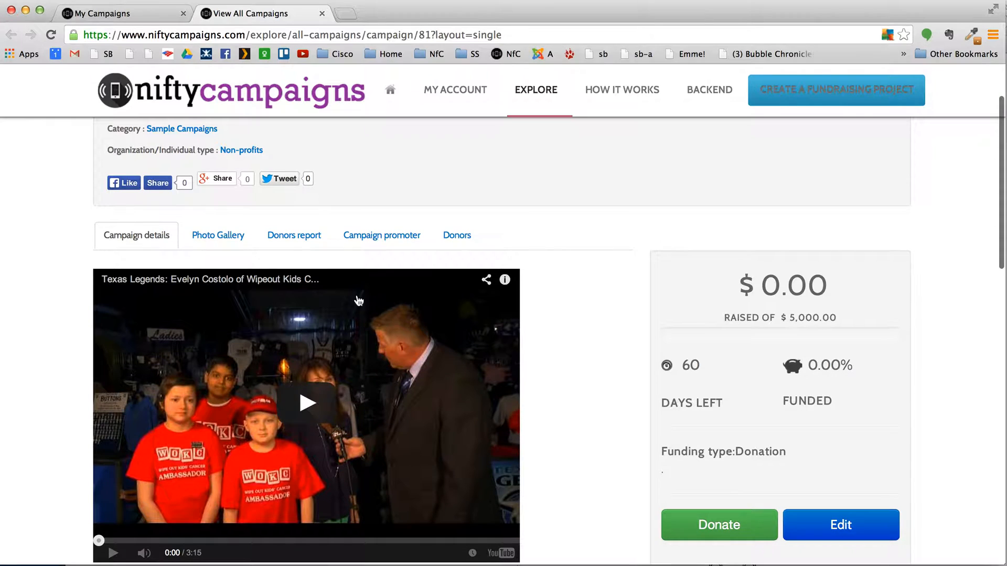
{"action": "scroll", "coordinate": [310, 374], "scroll_direction": "down", "scroll_amount": 5}
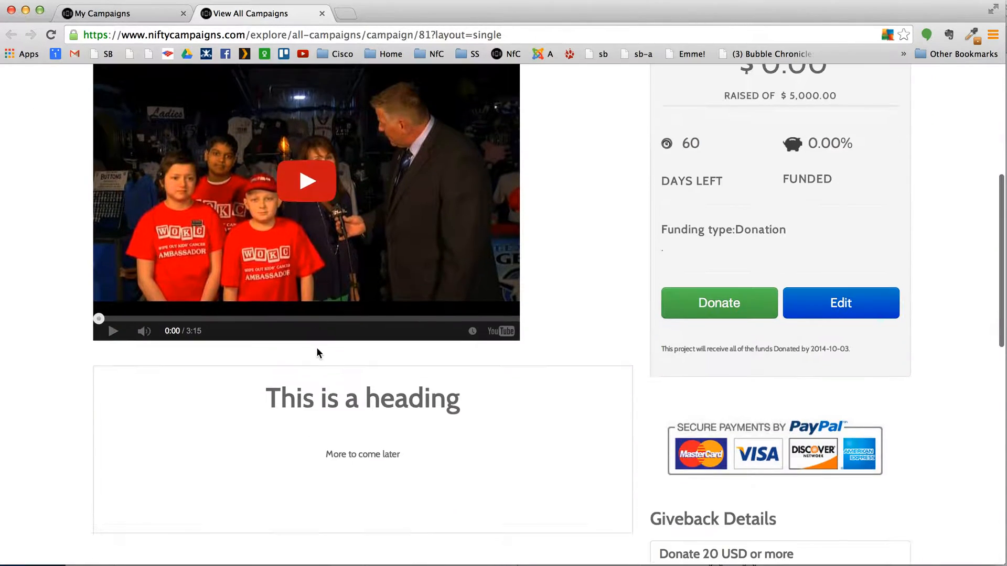
{"action": "left_click_drag", "start_coordinate": [266, 367], "coordinate": [411, 425]}
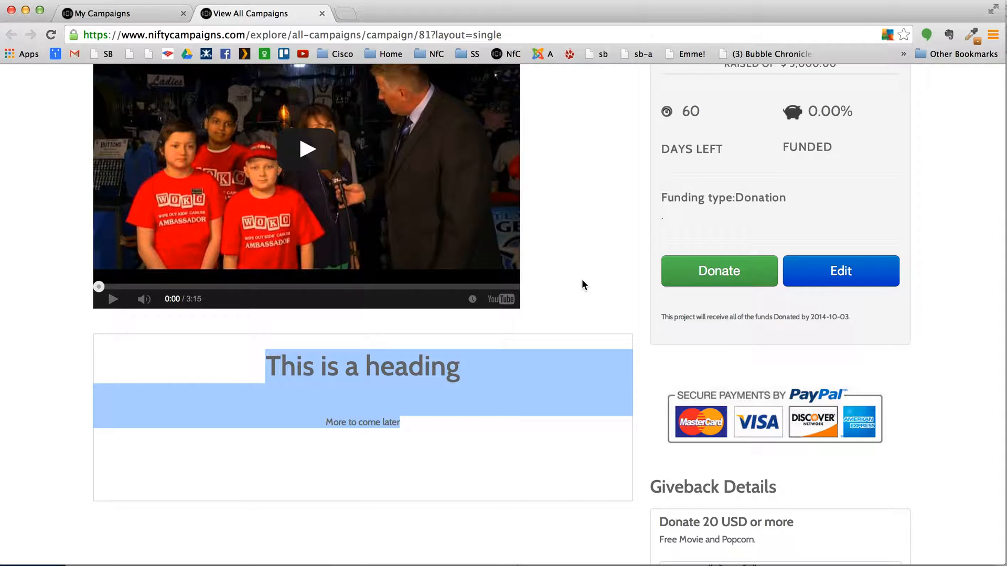
{"action": "scroll", "coordinate": [582, 281], "scroll_direction": "down", "scroll_amount": 4}
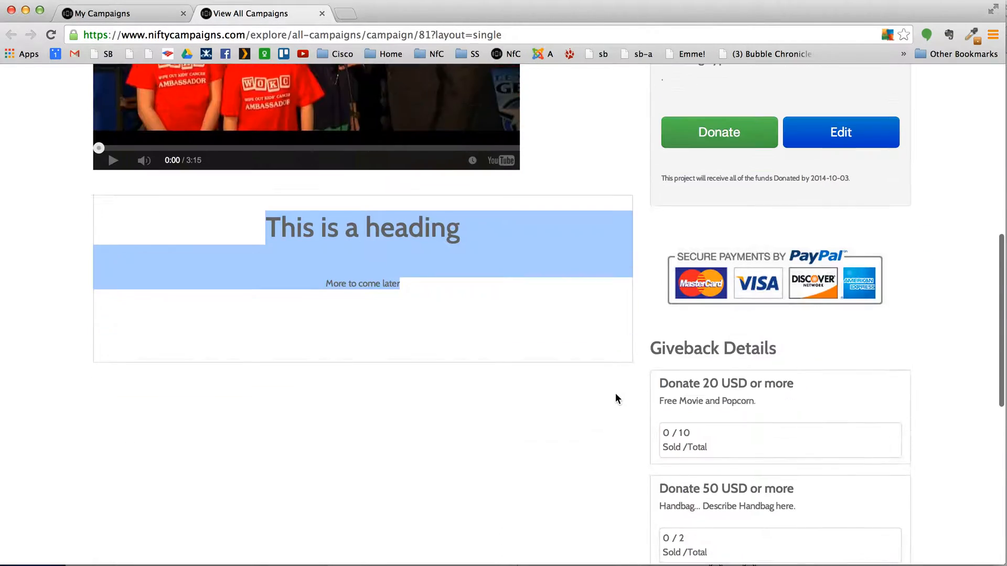
{"action": "scroll", "coordinate": [663, 362], "scroll_direction": "down", "scroll_amount": 1}
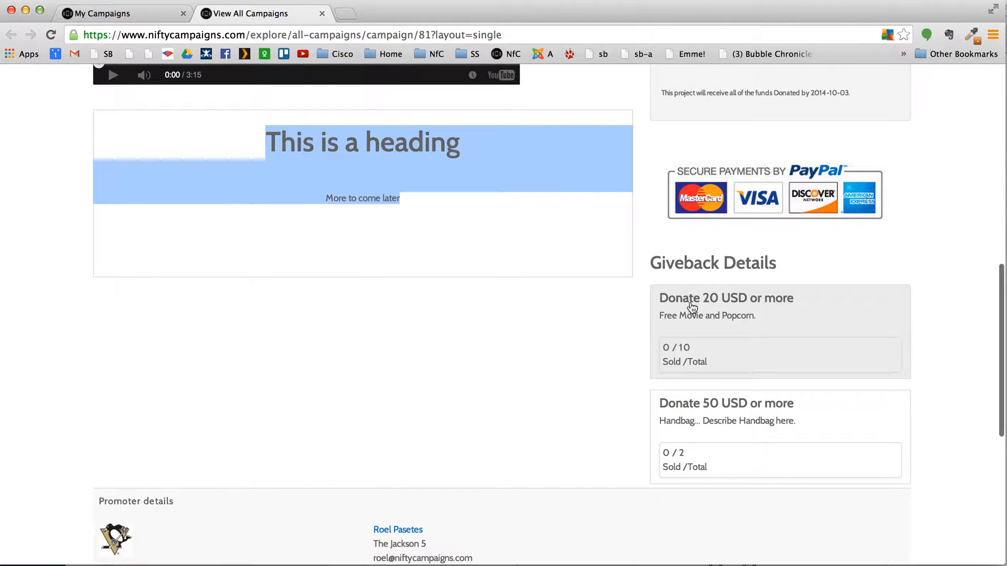
{"action": "scroll", "coordinate": [585, 374], "scroll_direction": "up", "scroll_amount": 10}
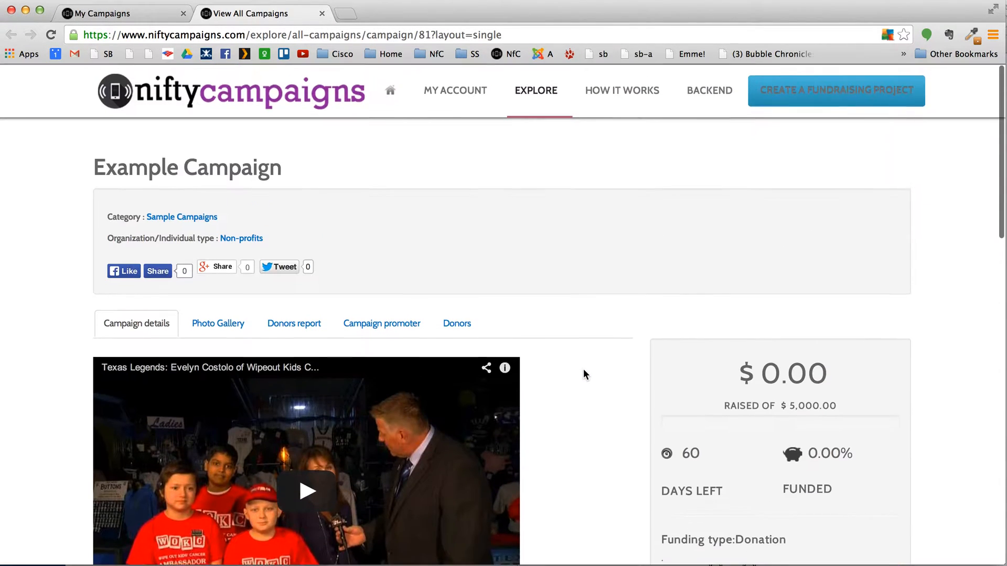
{"action": "scroll", "coordinate": [586, 373], "scroll_direction": "down", "scroll_amount": 10}
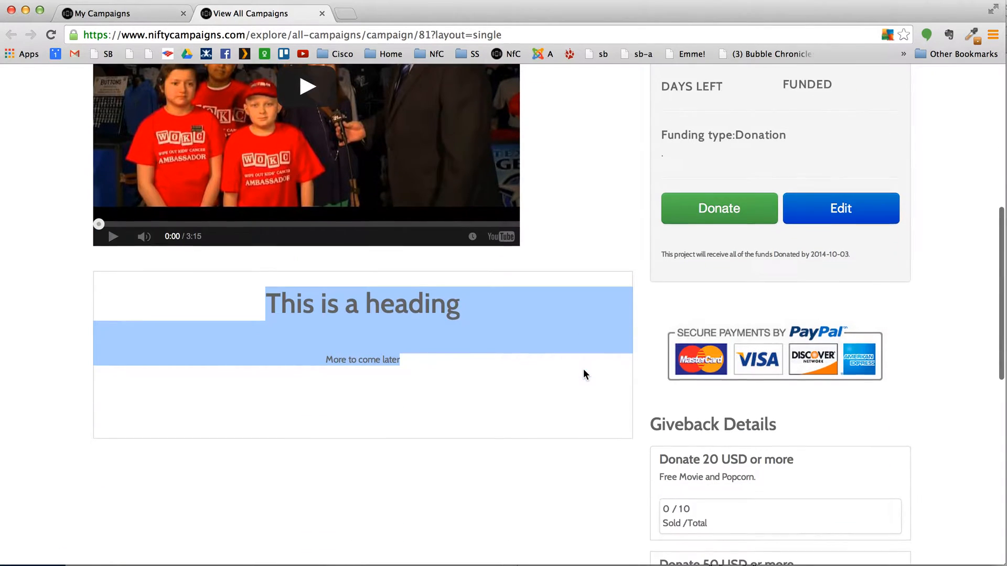
{"action": "scroll", "coordinate": [584, 374], "scroll_direction": "down", "scroll_amount": 3}
{"action": "scroll", "coordinate": [583, 375], "scroll_direction": "up", "scroll_amount": 12}
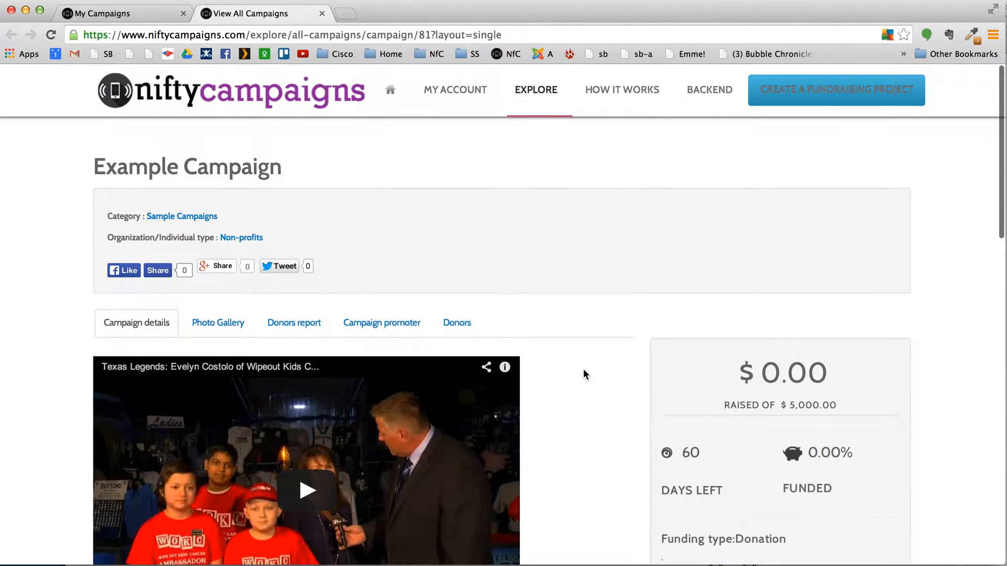
{"action": "scroll", "coordinate": [583, 424], "scroll_direction": "down", "scroll_amount": 9}
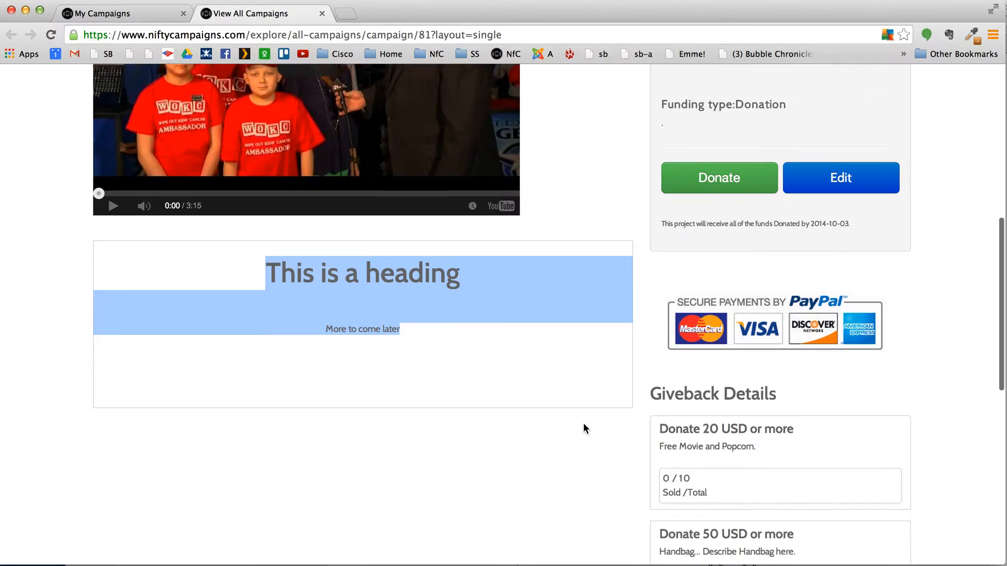
{"action": "scroll", "coordinate": [583, 424], "scroll_direction": "up", "scroll_amount": 9}
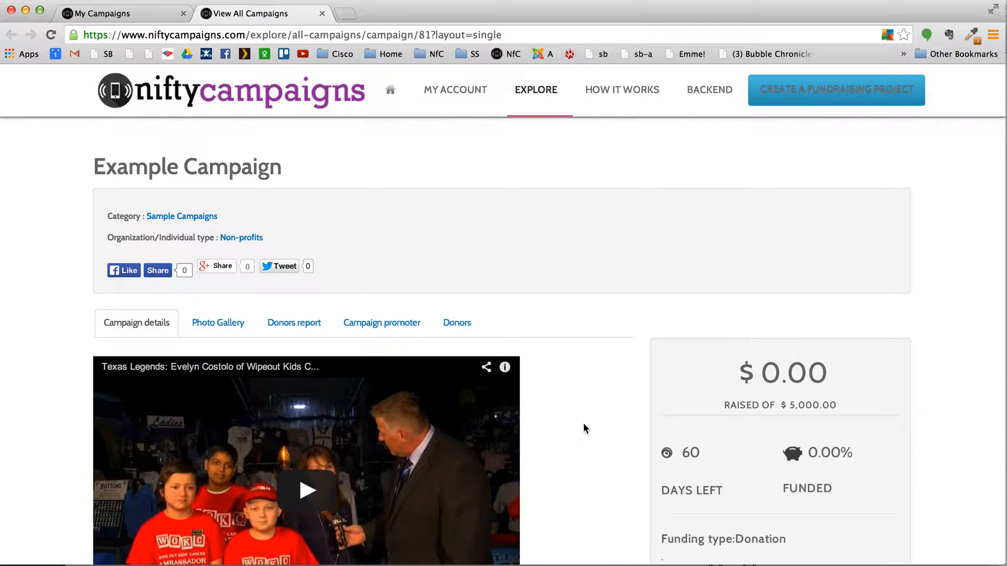
{"action": "scroll", "coordinate": [584, 377], "scroll_direction": "down", "scroll_amount": 8}
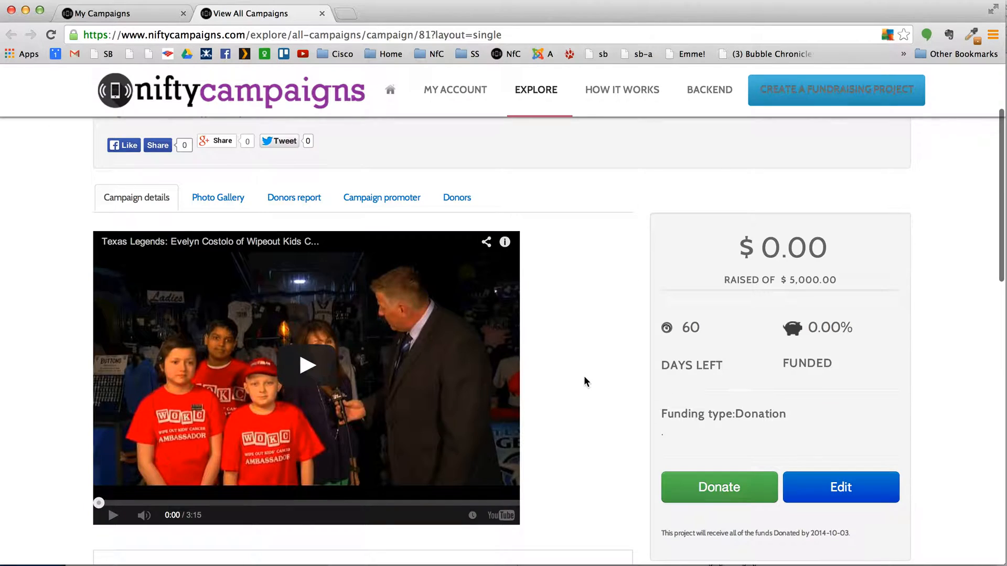
{"action": "scroll", "coordinate": [583, 375], "scroll_direction": "up", "scroll_amount": 1}
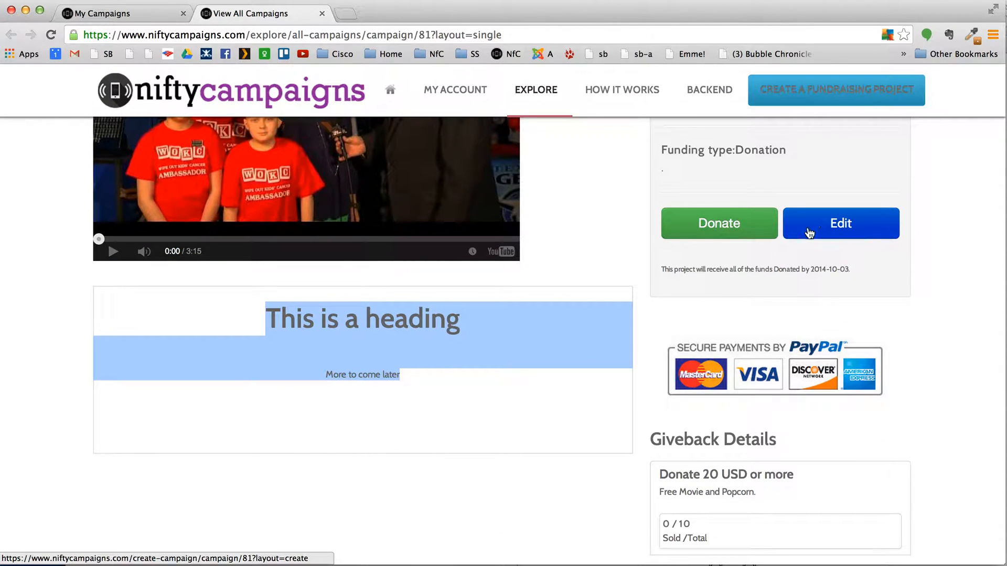
{"action": "scroll", "coordinate": [935, 226], "scroll_direction": "up", "scroll_amount": 3}
{"action": "left_click", "coordinate": [935, 224]}
{"action": "scroll", "coordinate": [935, 223], "scroll_direction": "up", "scroll_amount": 2}
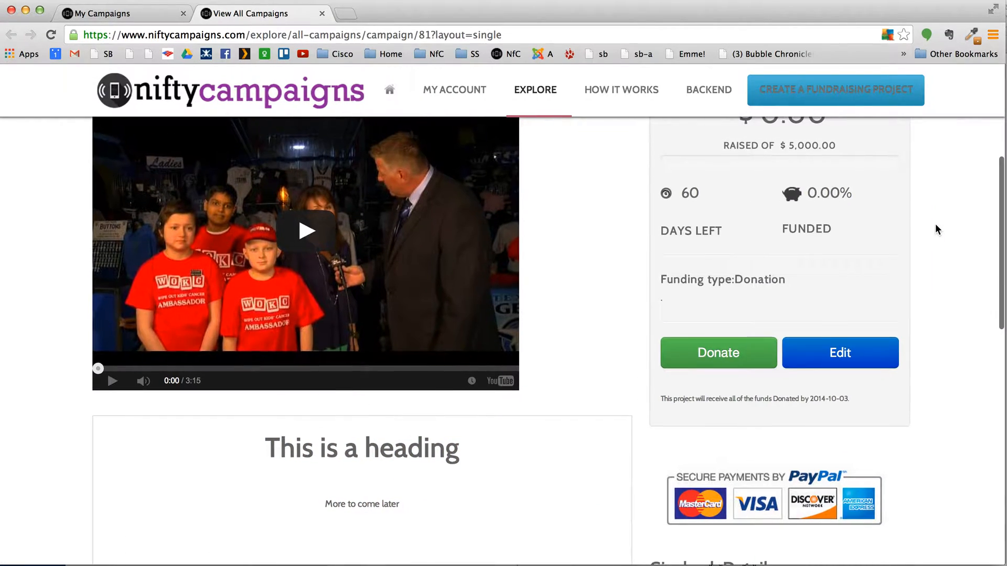
Return to the list of my campaigns and open Example Campaign for editing.
{"action": "mouse_move", "coordinate": [472, 94]}
{"action": "left_click", "coordinate": [467, 134]}
{"action": "left_click", "coordinate": [461, 141]}
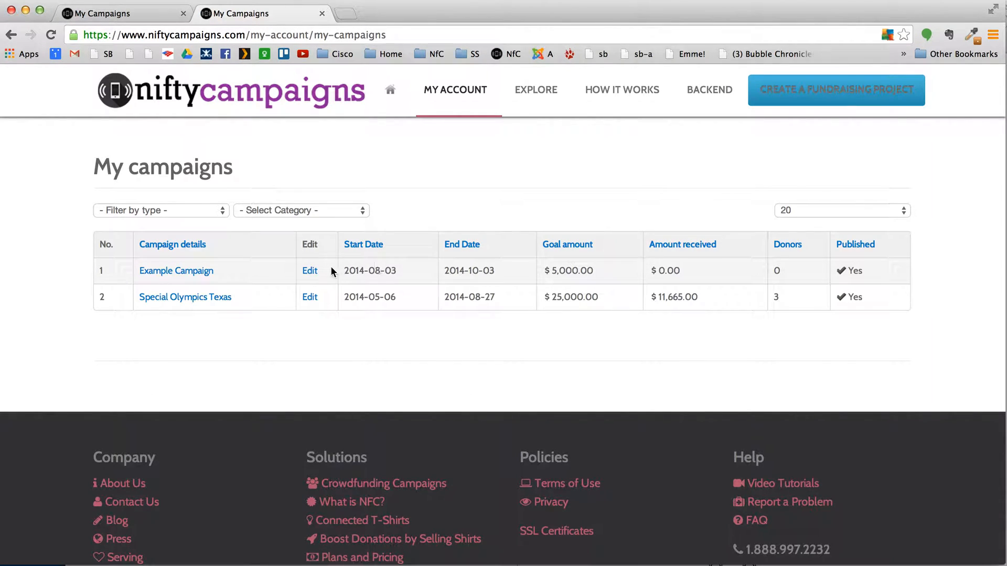
{"action": "left_click", "coordinate": [310, 271]}
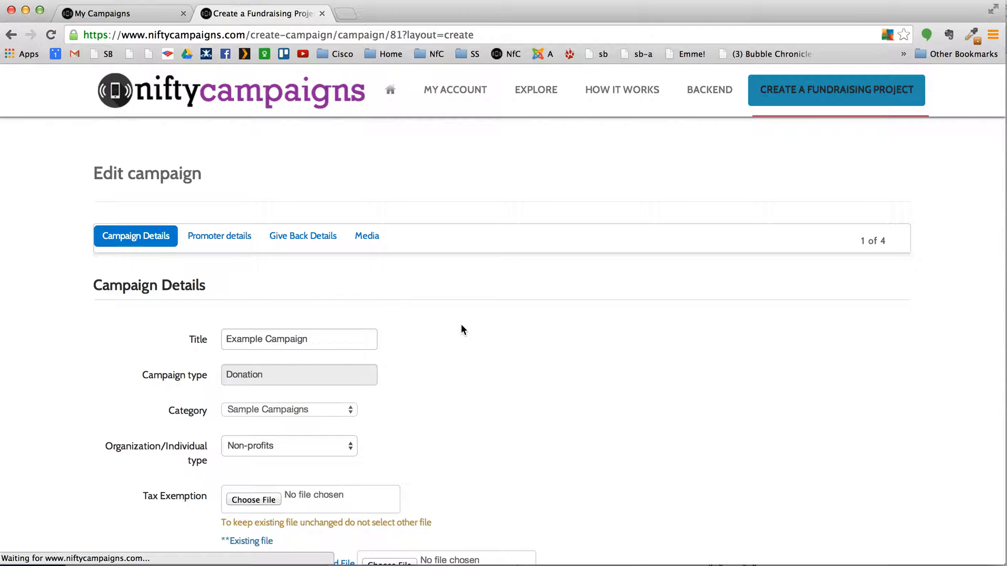
{"action": "scroll", "coordinate": [460, 324], "scroll_direction": "down", "scroll_amount": 5}
{"action": "scroll", "coordinate": [461, 329], "scroll_direction": "up", "scroll_amount": 4}
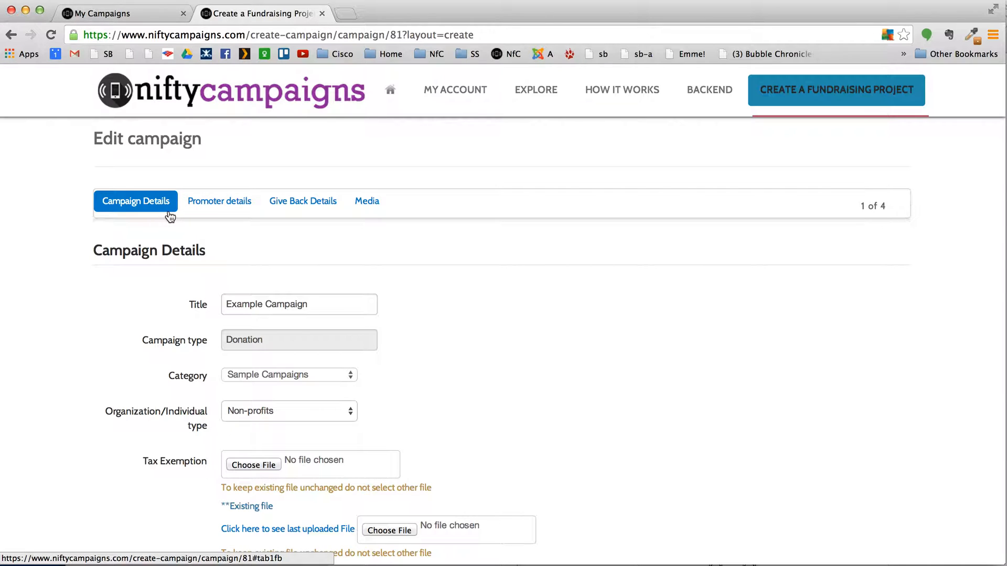
In the campaign's Media section, enable the option for ordering shirts for the campaign.
{"action": "left_click", "coordinate": [368, 202]}
{"action": "scroll", "coordinate": [485, 250], "scroll_direction": "down", "scroll_amount": 3}
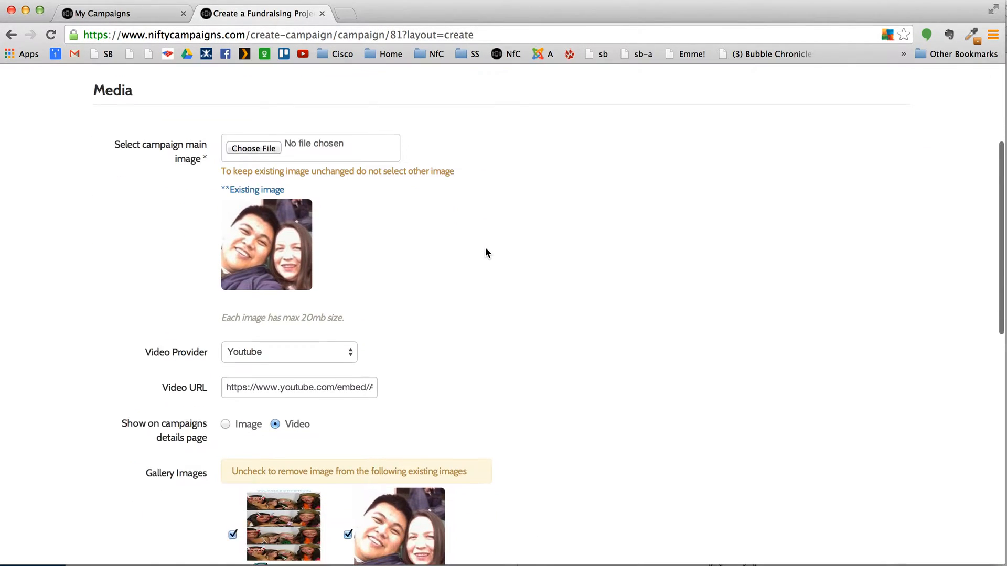
{"action": "scroll", "coordinate": [485, 252], "scroll_direction": "down", "scroll_amount": 8}
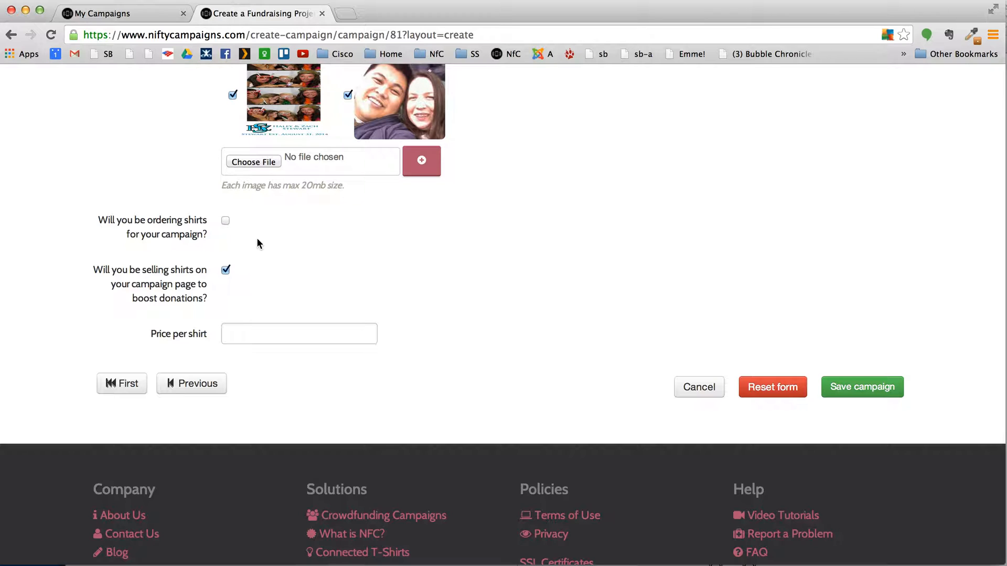
{"action": "scroll", "coordinate": [275, 258], "scroll_direction": "down", "scroll_amount": 1}
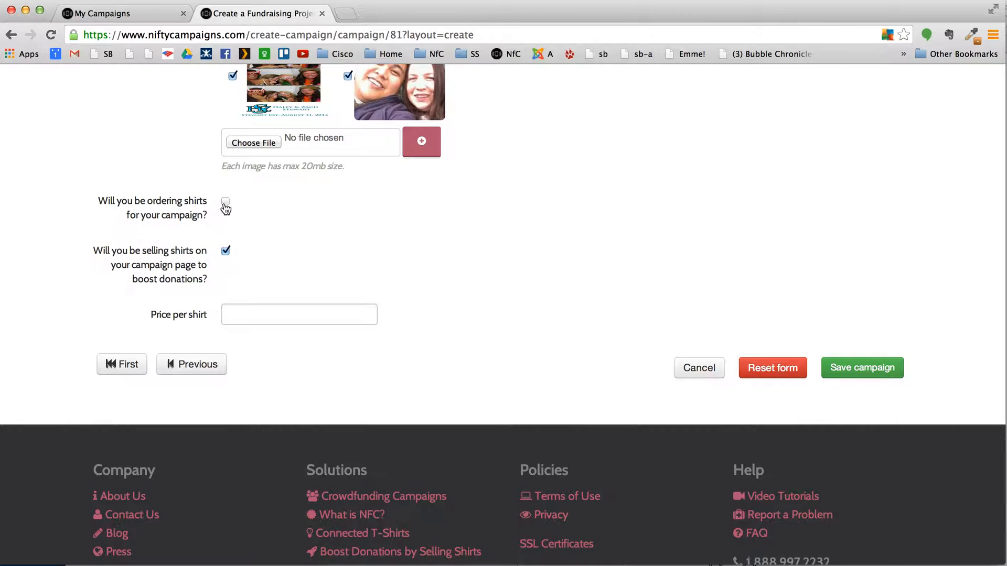
{"action": "left_click", "coordinate": [226, 202]}
Set the price per shirt to 25 and save the campaign.
{"action": "left_click", "coordinate": [242, 316]}
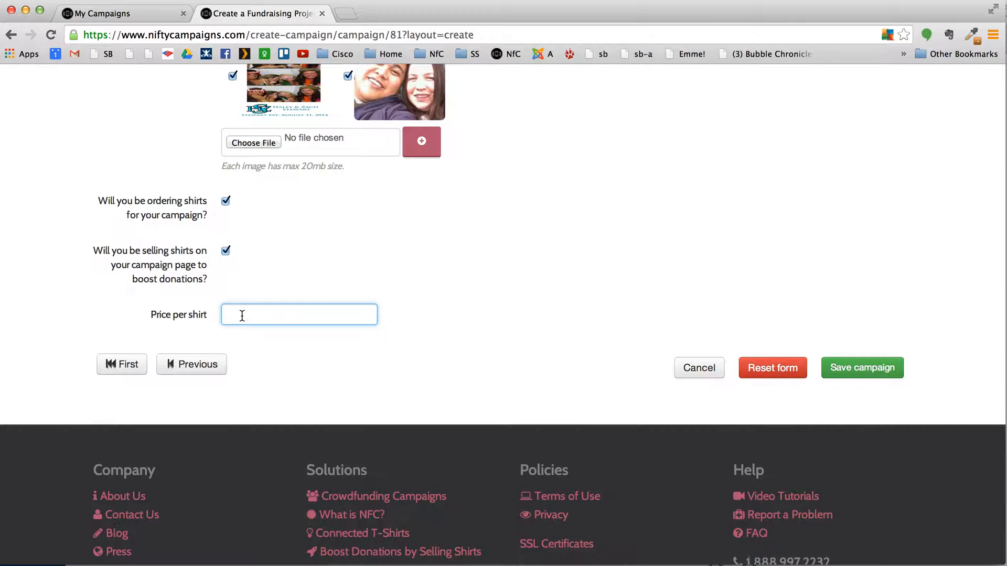
{"action": "type", "text": "25"}
{"action": "left_click", "coordinate": [336, 270]}
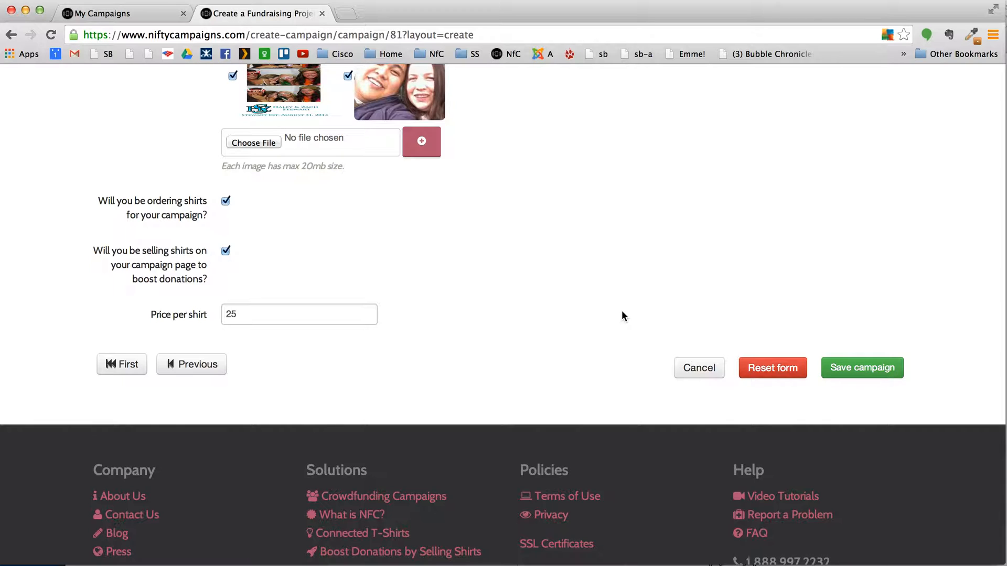
{"action": "left_click", "coordinate": [865, 372]}
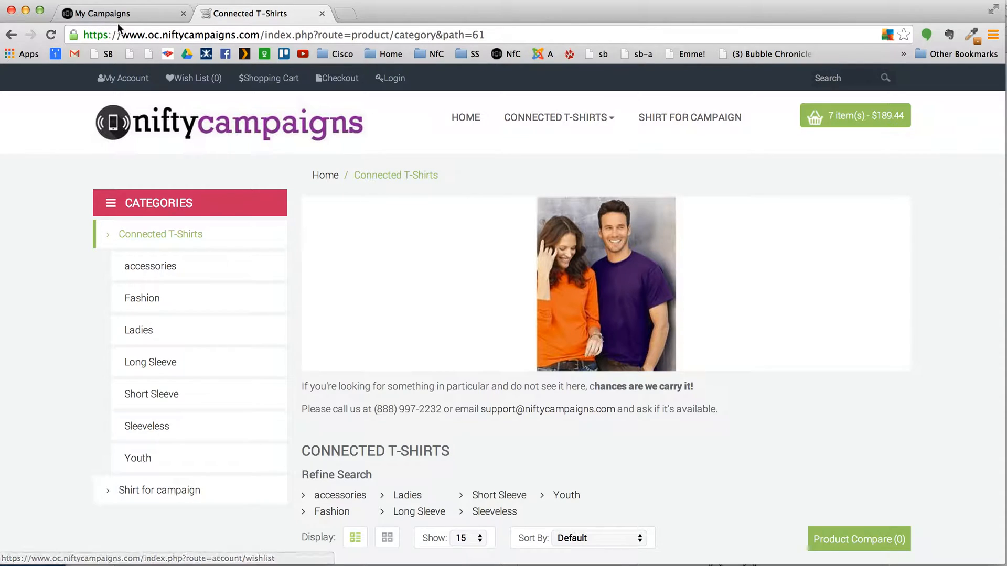
Switch back to the My Campaigns browser tab and open the Nifty Campaigns store from there.
{"action": "left_click", "coordinate": [150, 17]}
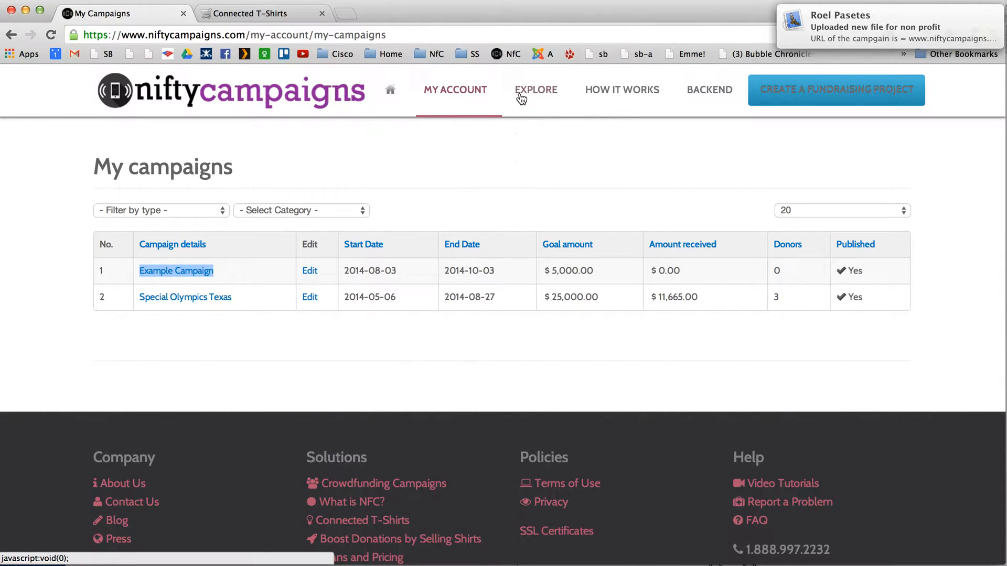
{"action": "mouse_move", "coordinate": [526, 97]}
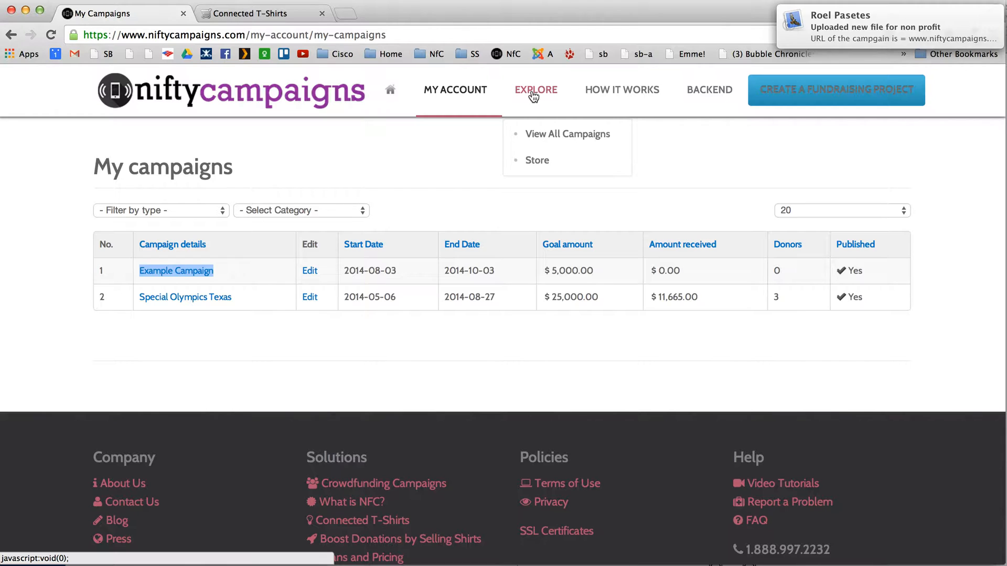
{"action": "left_click", "coordinate": [546, 162]}
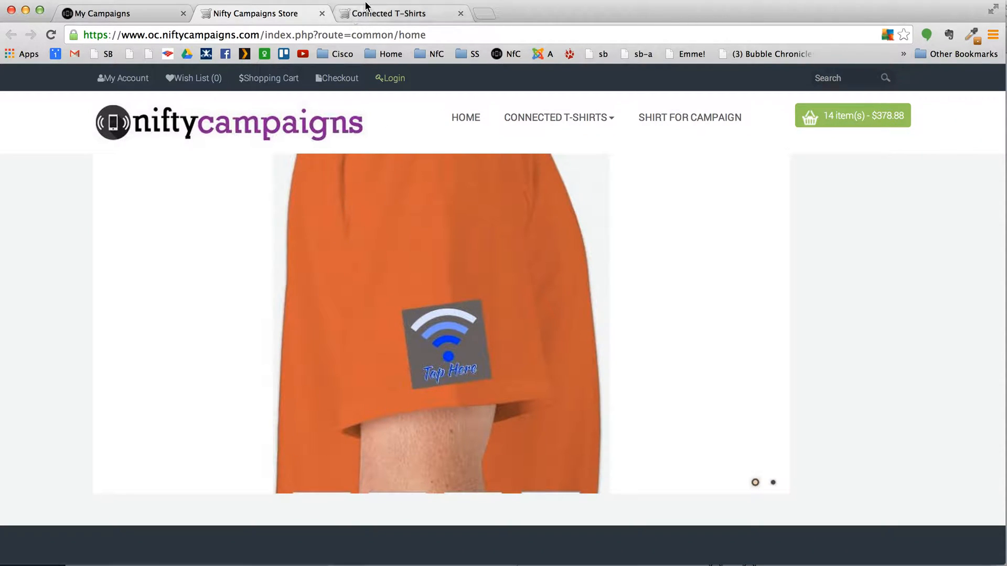
Switch to the Connected T-Shirts page and look through the available shirts and their starting prices.
{"action": "left_click", "coordinate": [376, 15]}
{"action": "key", "text": "ctrl+shift+Tab"}
{"action": "left_click", "coordinate": [380, 19]}
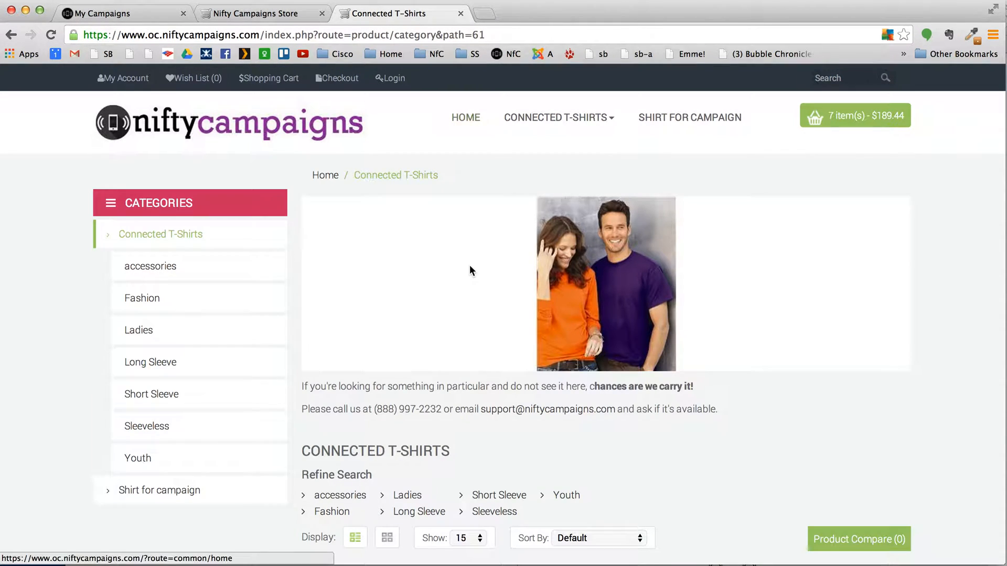
{"action": "scroll", "coordinate": [470, 268], "scroll_direction": "down", "scroll_amount": 1}
{"action": "scroll", "coordinate": [470, 267], "scroll_direction": "down", "scroll_amount": 1}
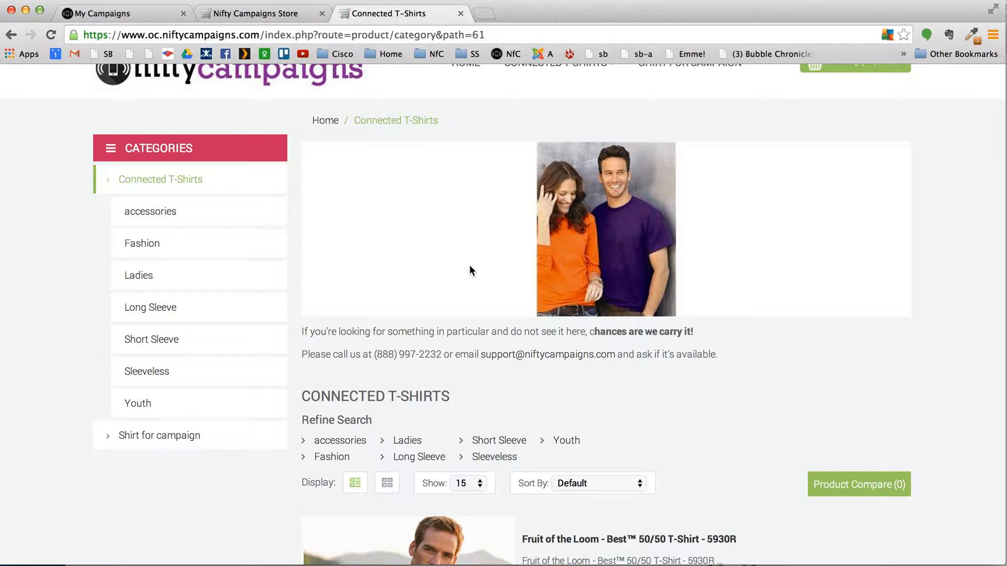
{"action": "scroll", "coordinate": [470, 267], "scroll_direction": "down", "scroll_amount": 5}
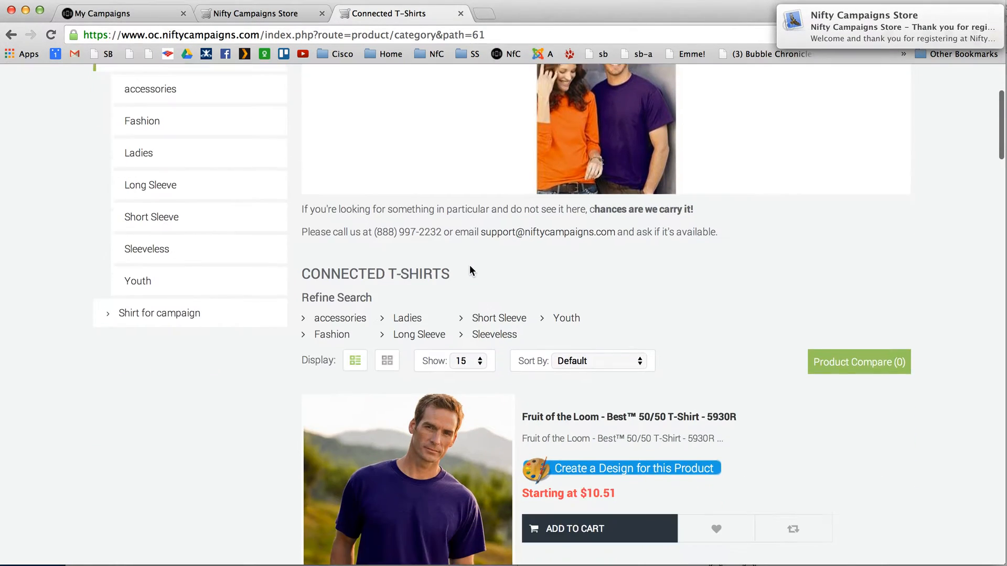
{"action": "scroll", "coordinate": [470, 265], "scroll_direction": "up", "scroll_amount": 4}
{"action": "scroll", "coordinate": [470, 265], "scroll_direction": "down", "scroll_amount": 5}
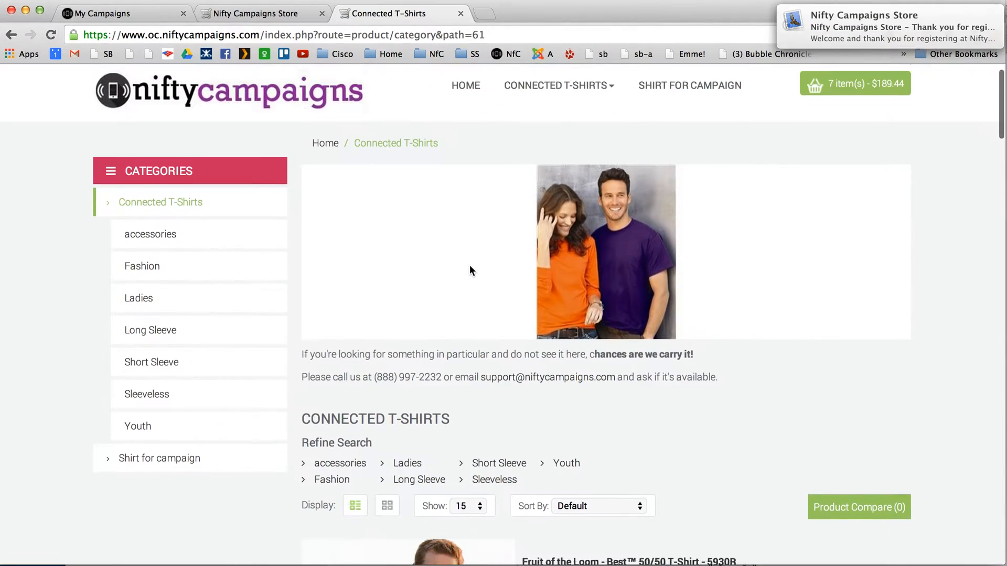
{"action": "scroll", "coordinate": [469, 265], "scroll_direction": "down", "scroll_amount": 5}
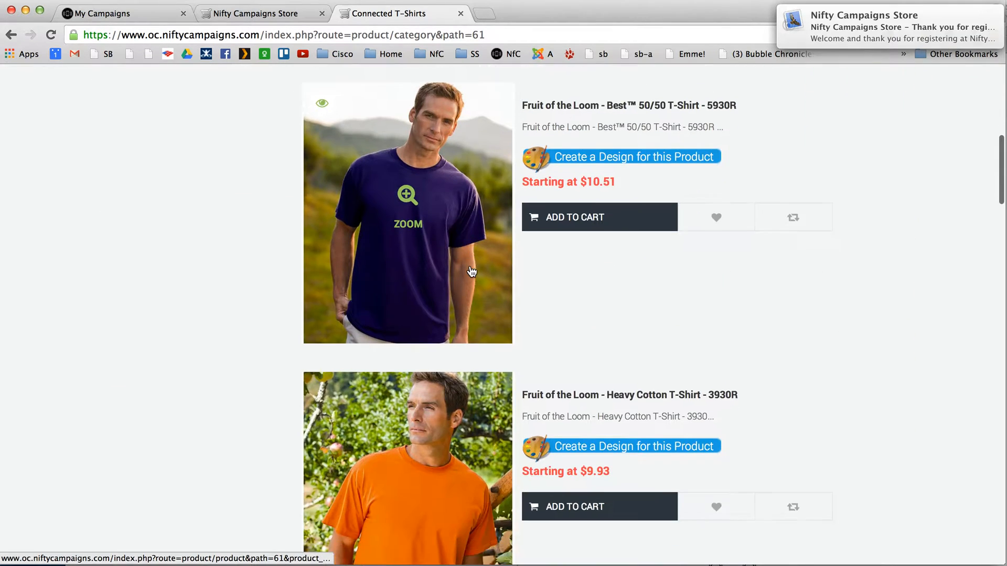
{"action": "scroll", "coordinate": [471, 268], "scroll_direction": "down", "scroll_amount": 5}
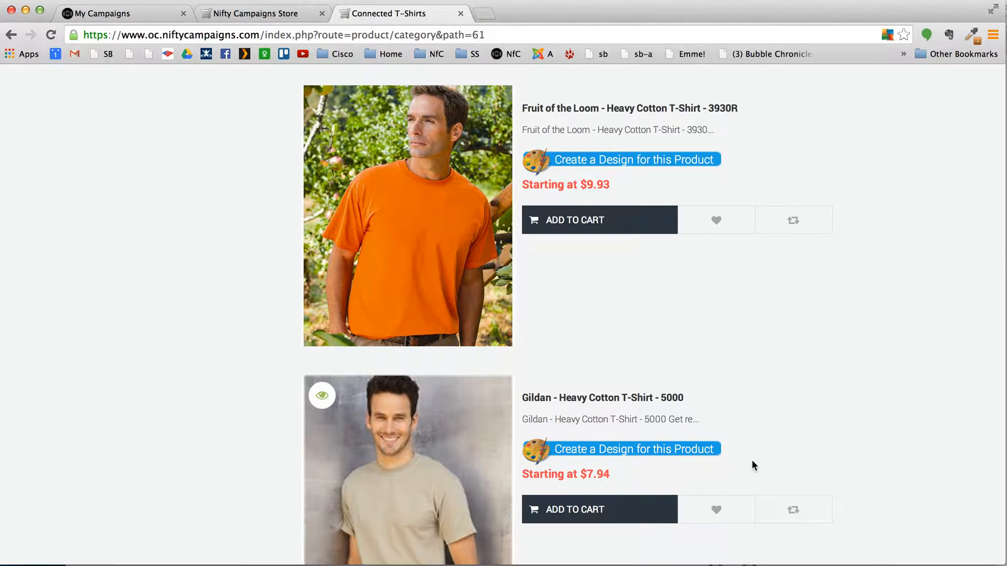
{"action": "scroll", "coordinate": [629, 360], "scroll_direction": "up", "scroll_amount": 2}
{"action": "scroll", "coordinate": [630, 360], "scroll_direction": "down", "scroll_amount": 5}
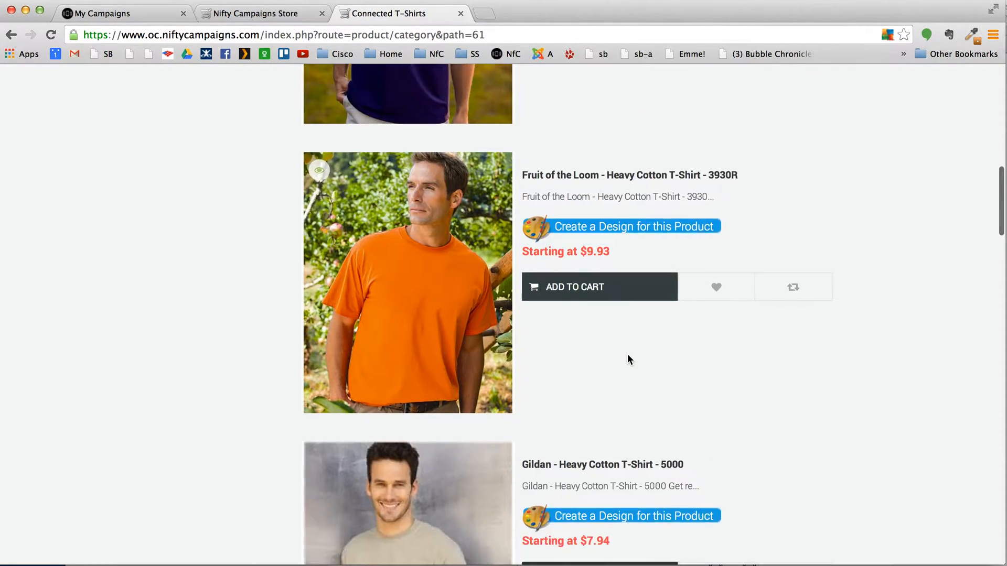
{"action": "scroll", "coordinate": [629, 358], "scroll_direction": "down", "scroll_amount": 1}
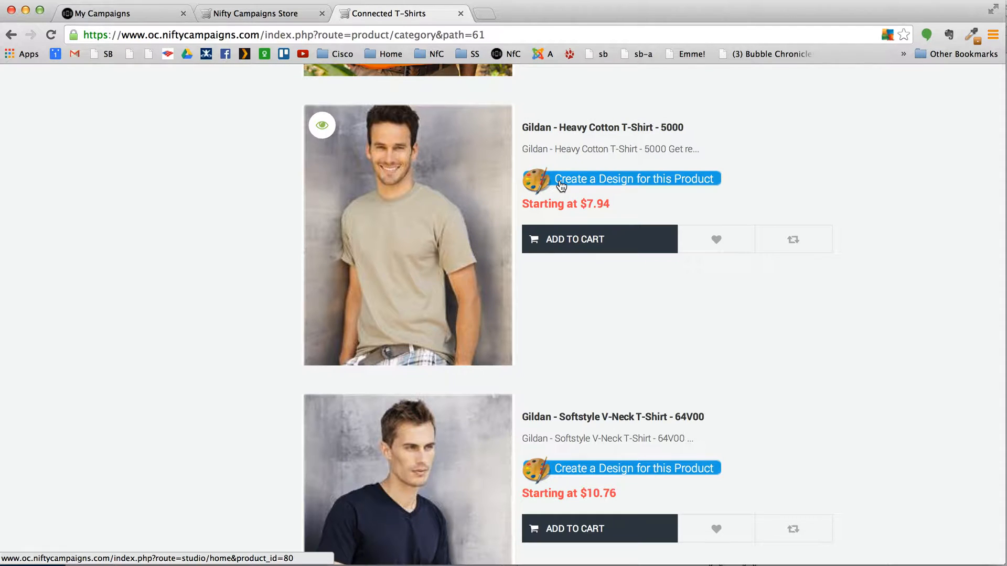
Start a design for the Gildan - Heavy Cotton T-Shirt - 5000 and enlarge the shirt view in the design studio.
{"action": "left_click", "coordinate": [629, 181]}
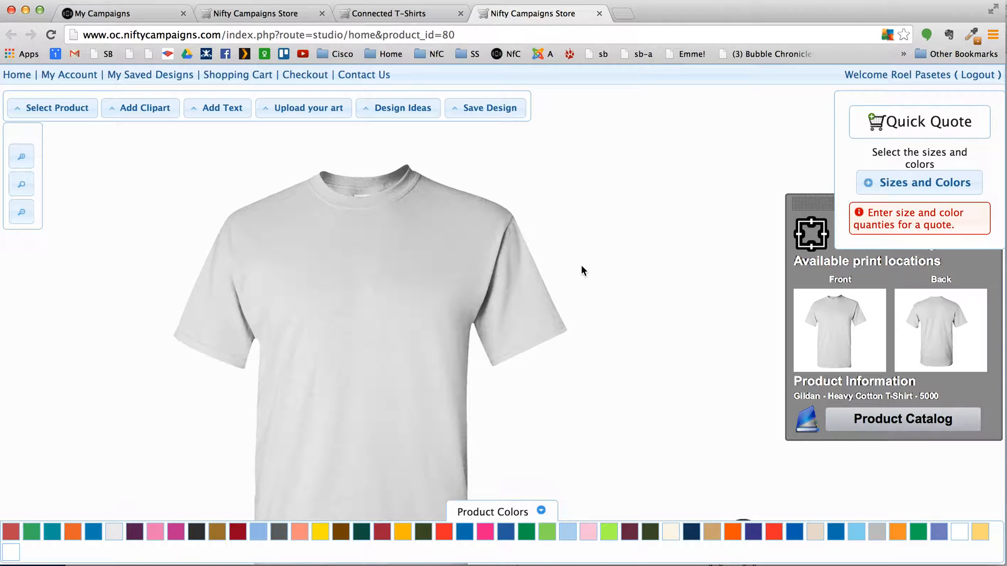
{"action": "left_click", "coordinate": [21, 212]}
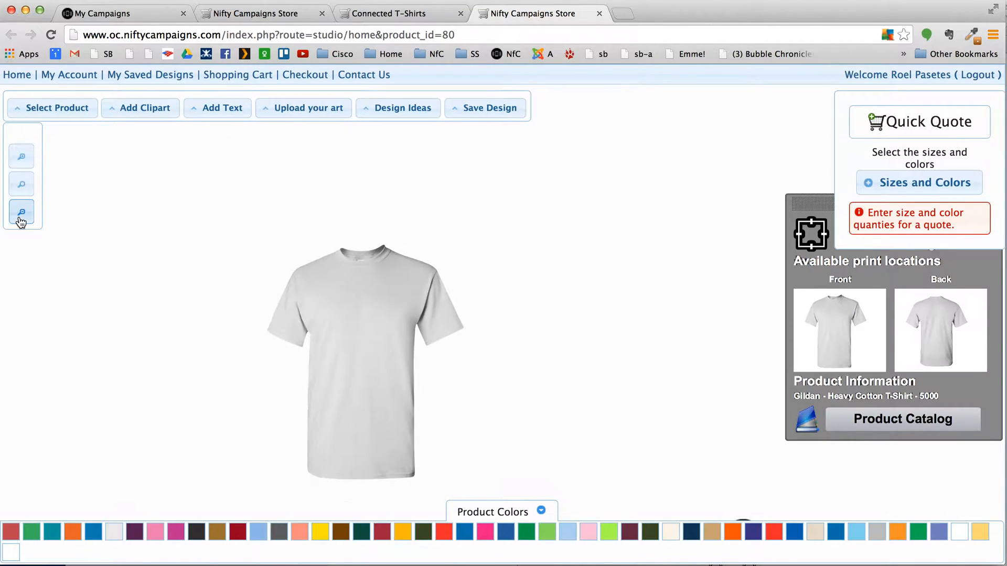
{"action": "left_click", "coordinate": [20, 158]}
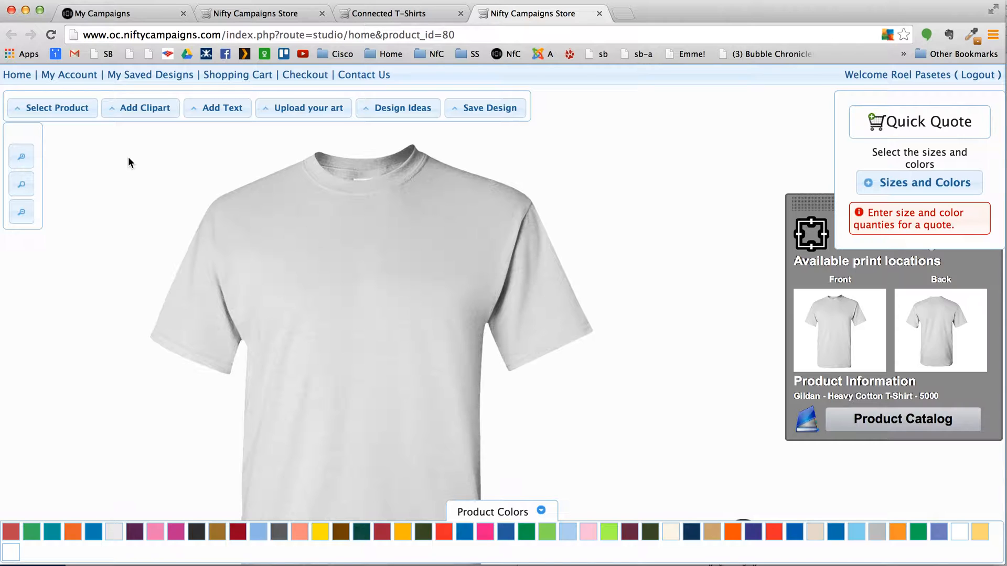
Add the catcher's helmet clipart to the shirt front and shrink it to about 2.9 by 4 inches.
{"action": "left_click", "coordinate": [142, 110]}
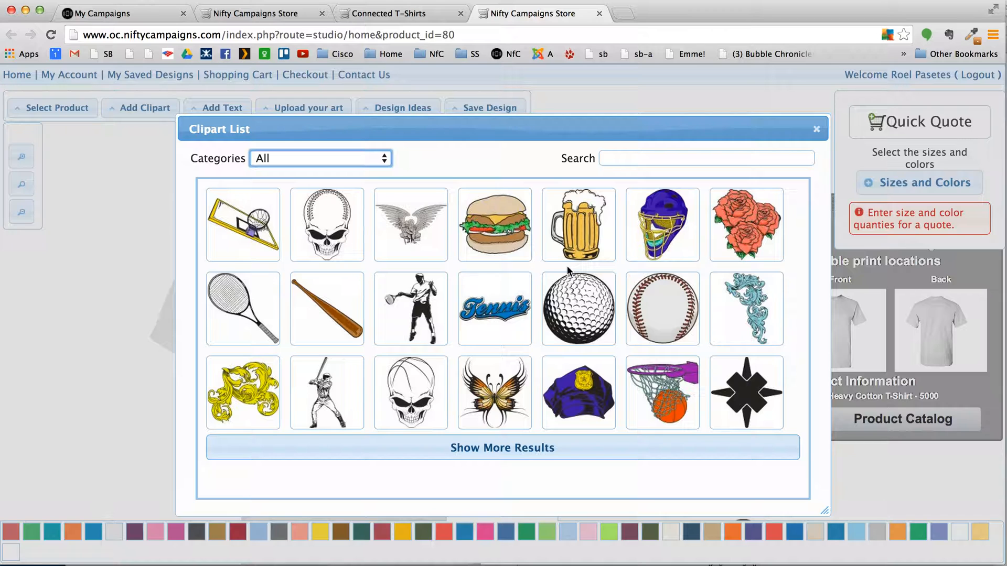
{"action": "left_click", "coordinate": [663, 231]}
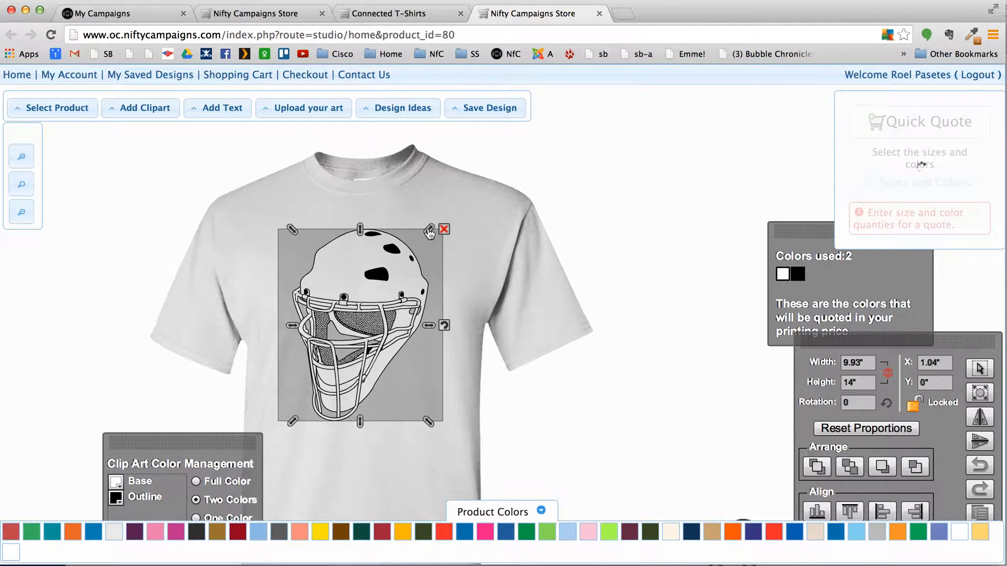
{"action": "left_click_drag", "start_coordinate": [412, 270], "coordinate": [332, 367]}
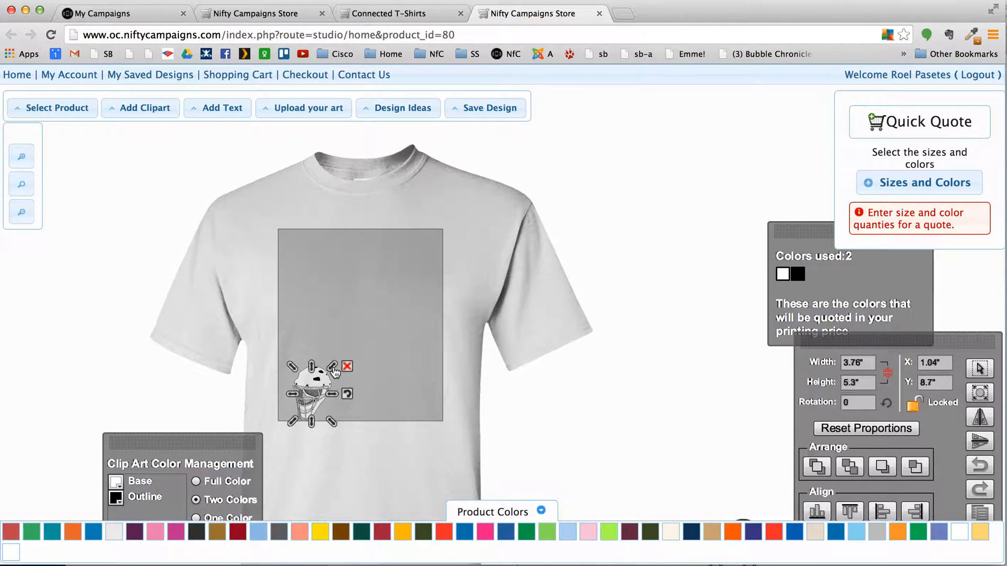
{"action": "left_click", "coordinate": [365, 433]}
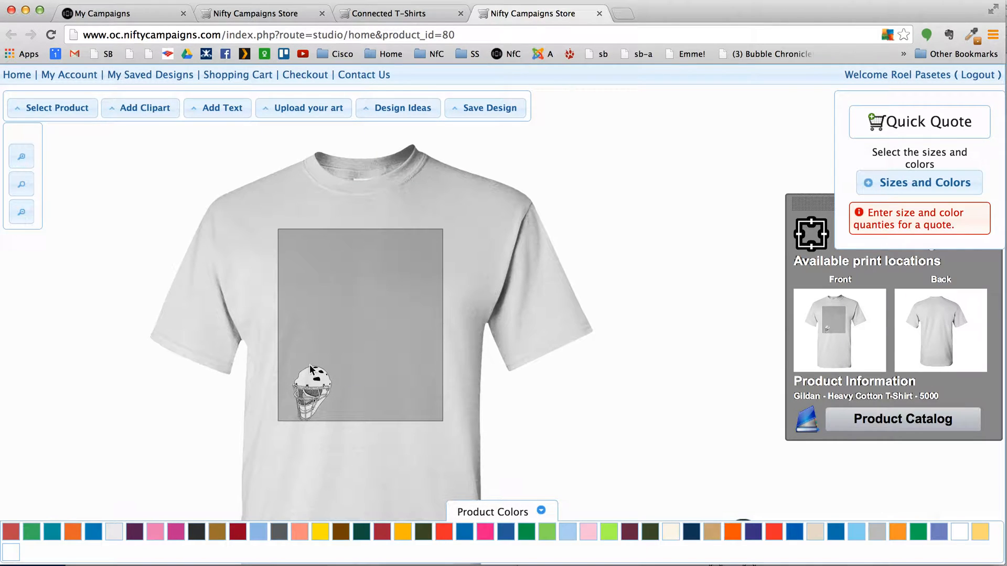
Move the helmet clipart to the upper-left part of the print area, about 1.4 inches across and 1 inch down.
{"action": "left_click", "coordinate": [313, 384]}
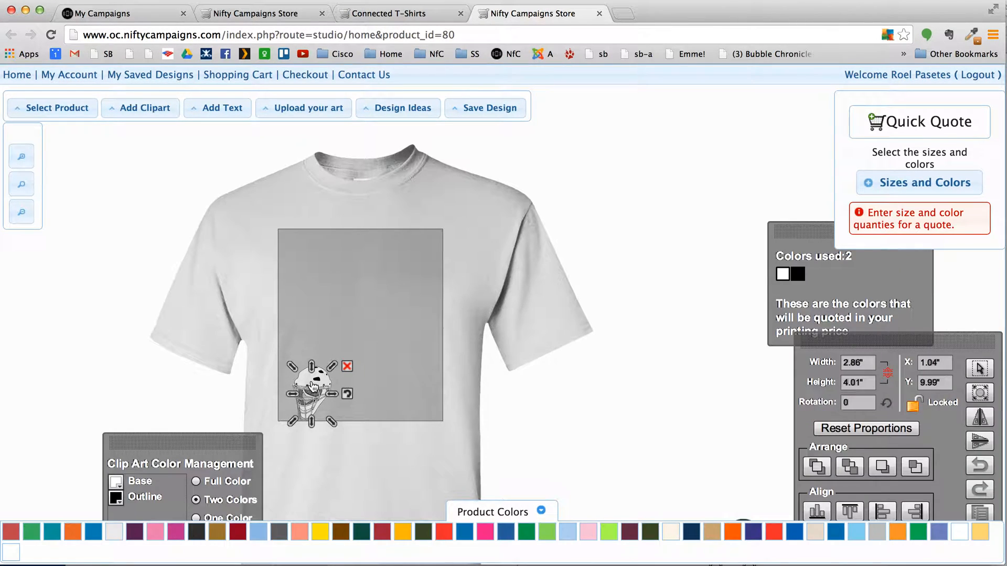
{"action": "left_click", "coordinate": [367, 411]}
{"action": "left_click_drag", "start_coordinate": [317, 404], "coordinate": [374, 276]}
{"action": "left_click_drag", "start_coordinate": [414, 319], "coordinate": [322, 277]}
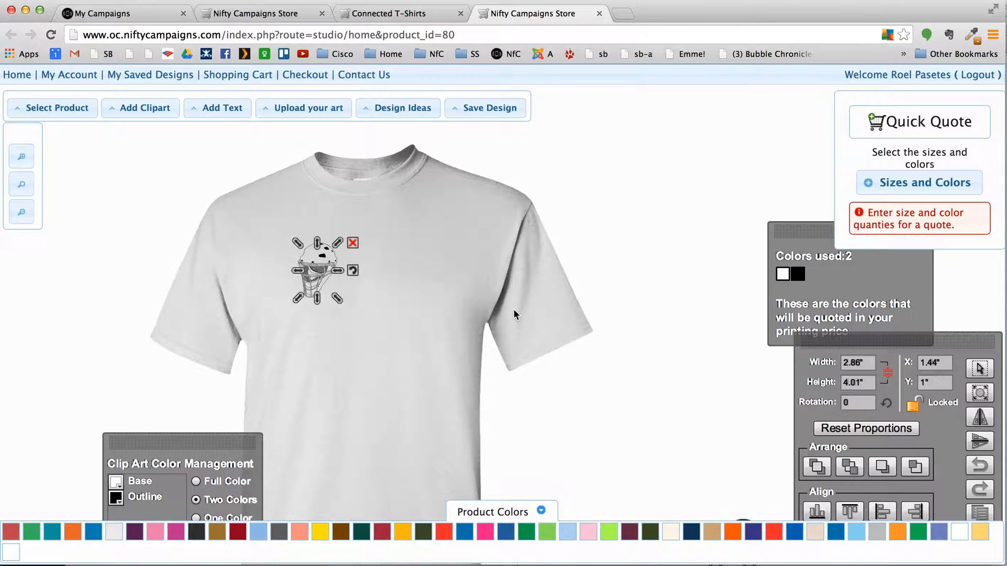
{"action": "left_click", "coordinate": [438, 338]}
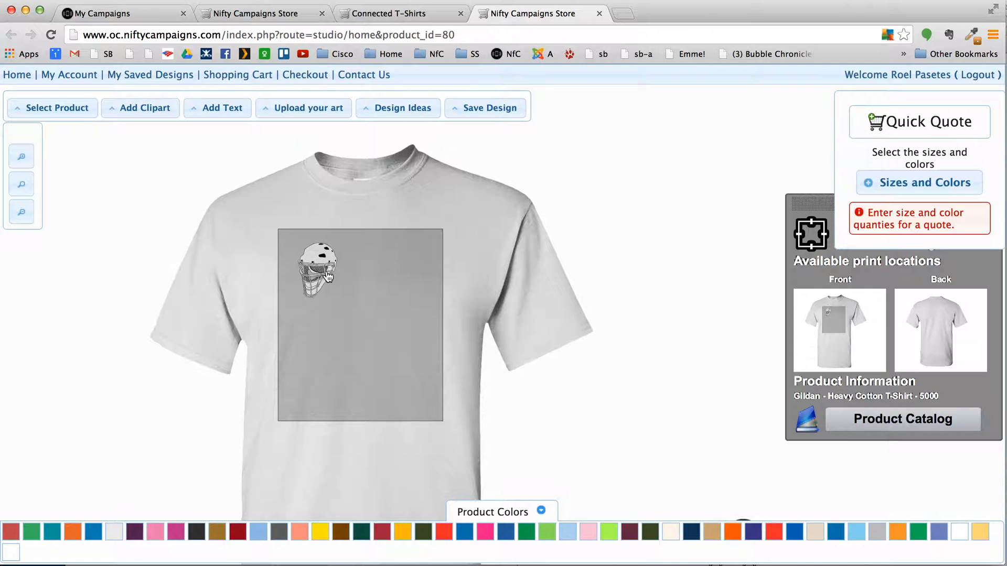
Look through the categories of the clipart list, and close it without adding another image.
{"action": "left_click", "coordinate": [162, 110]}
{"action": "left_click", "coordinate": [365, 158]}
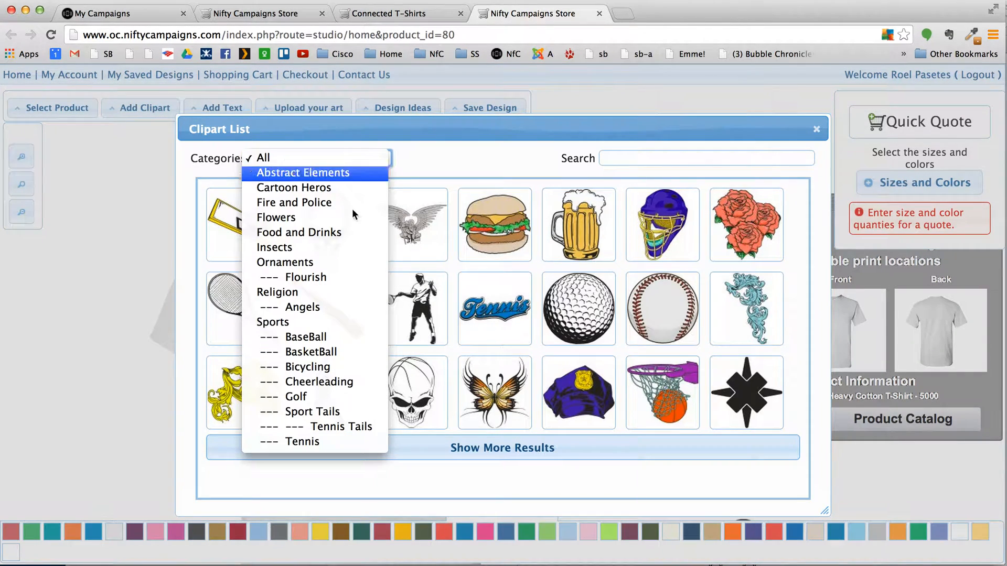
{"action": "left_click", "coordinate": [423, 153]}
{"action": "left_click", "coordinate": [352, 154]}
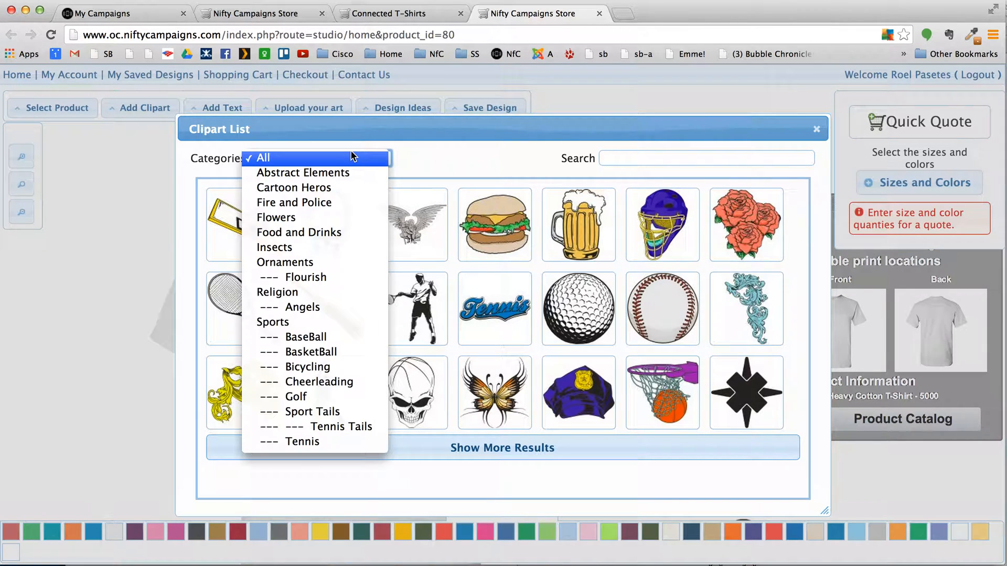
{"action": "left_click", "coordinate": [424, 152]}
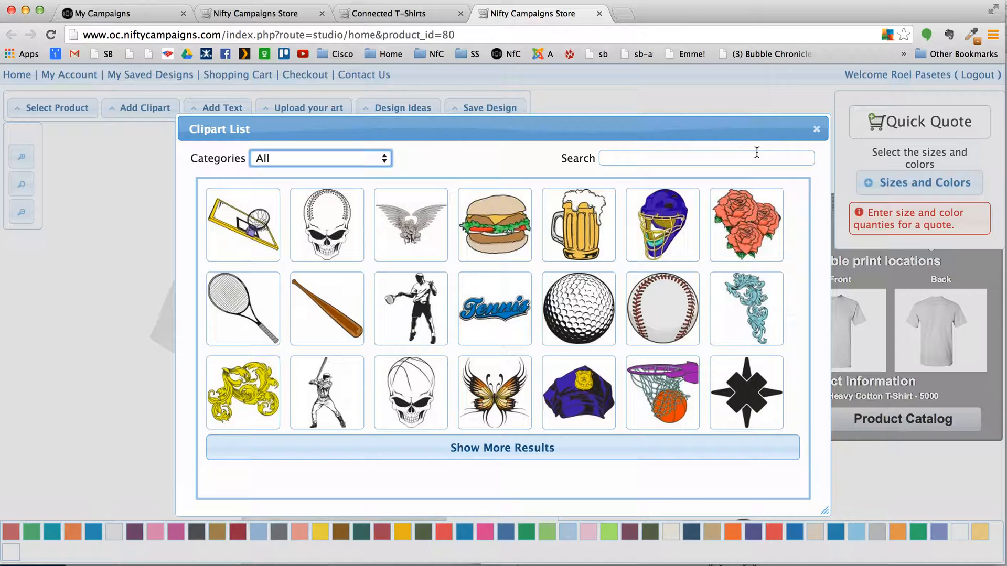
{"action": "left_click", "coordinate": [818, 132]}
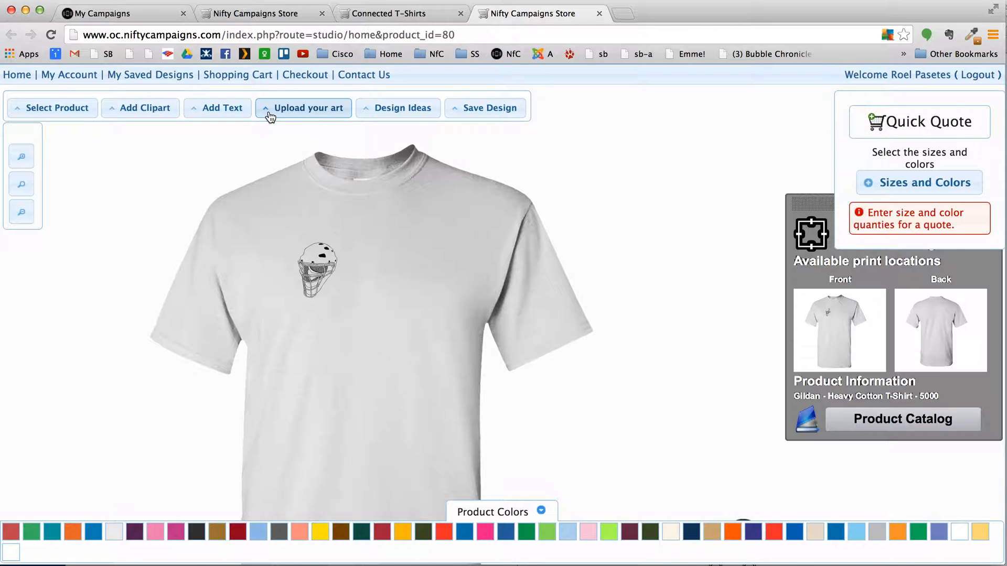
Add a text object below the helmet on the shirt front and look through the available fonts.
{"action": "left_click", "coordinate": [224, 116]}
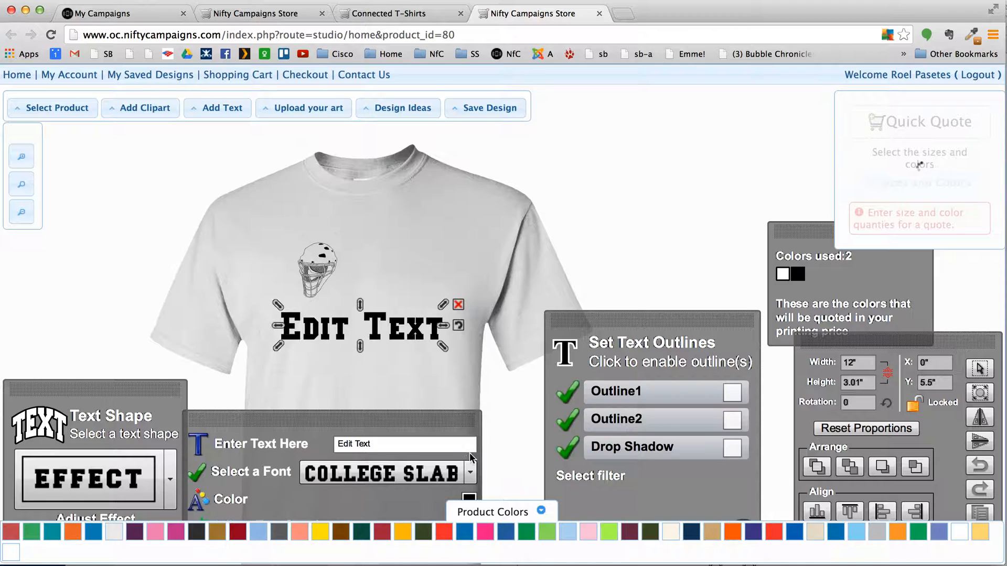
{"action": "left_click", "coordinate": [470, 473]}
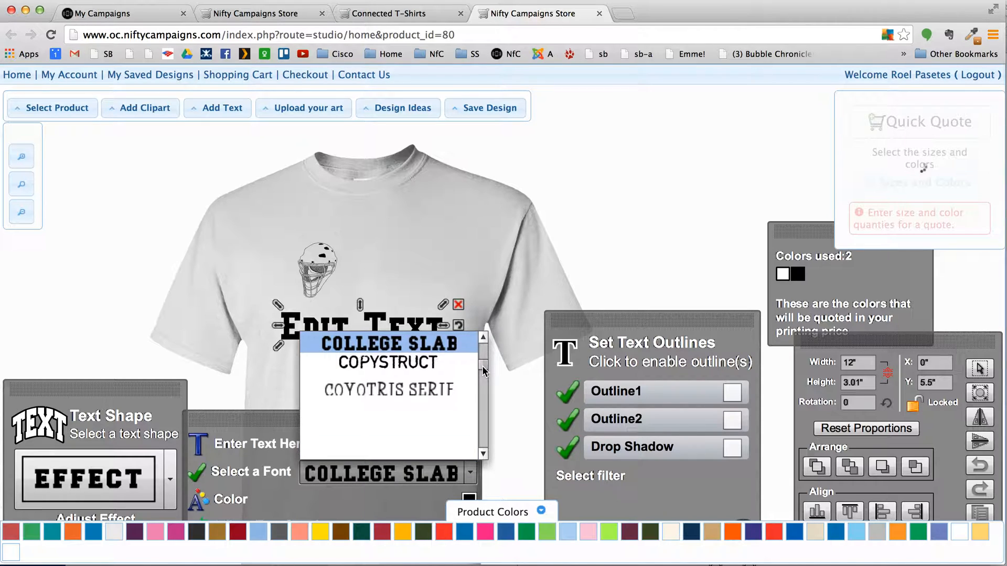
{"action": "scroll", "coordinate": [483, 370], "scroll_direction": "up", "scroll_amount": 5}
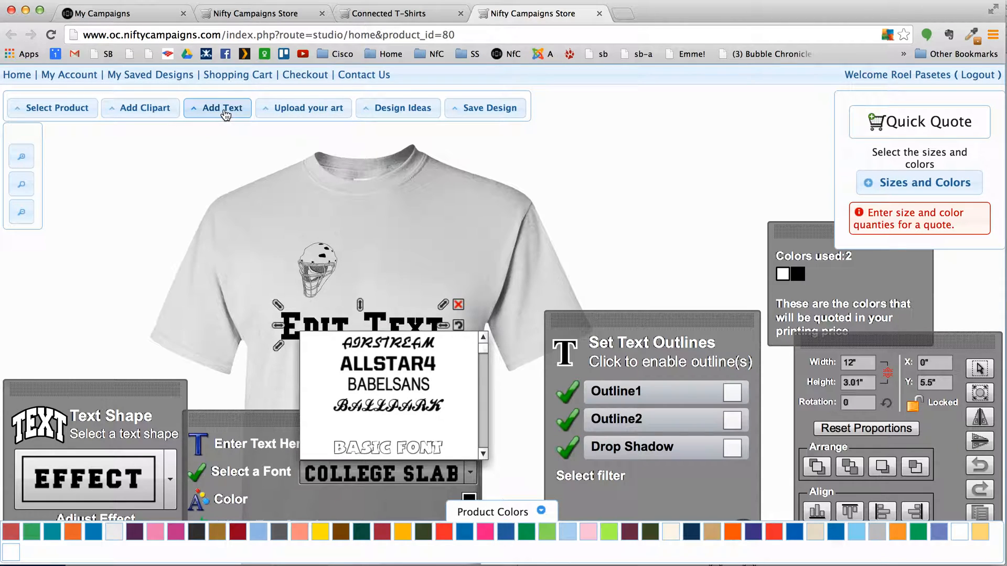
{"action": "left_click", "coordinate": [239, 422]}
Collapse the product colors strip and reposition the text settings panel so all its options can be reached.
{"action": "left_click_drag", "start_coordinate": [239, 420], "coordinate": [247, 408]}
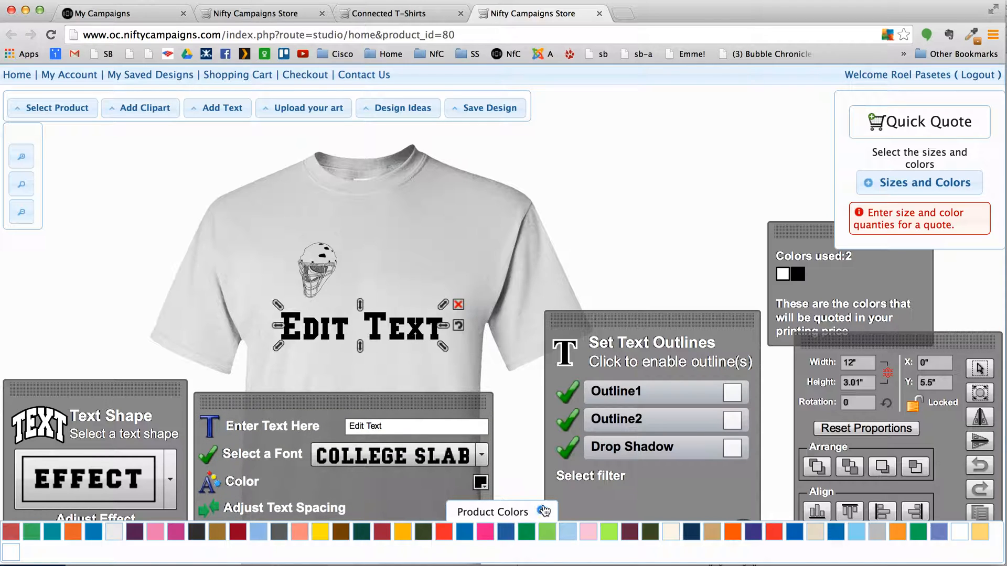
{"action": "left_click", "coordinate": [541, 510]}
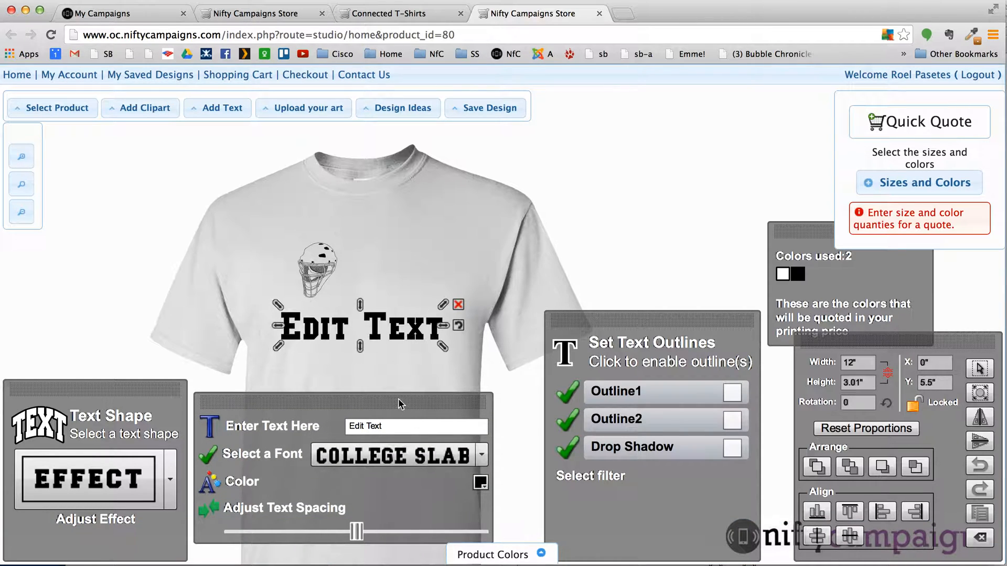
{"action": "left_click_drag", "start_coordinate": [394, 402], "coordinate": [304, 443]}
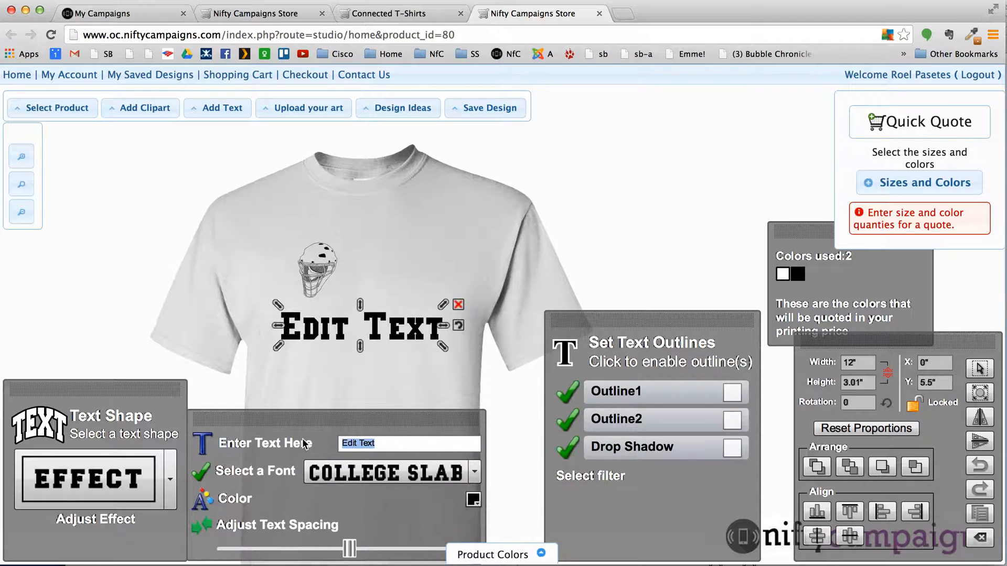
Change the shirt text to "Support My Sample Campaign" and narrow it to fit the print area.
{"action": "type", "text": "Sample"}
{"action": "key", "text": "BackSpace"}
{"action": "key", "text": "BackSpace"}
{"action": "key", "text": "BackSpace"}
{"action": "key", "text": "BackSpace"}
{"action": "key", "text": "BackSpace"}
{"action": "key", "text": "BackSpace"}
{"action": "type", "text": "Supp"}
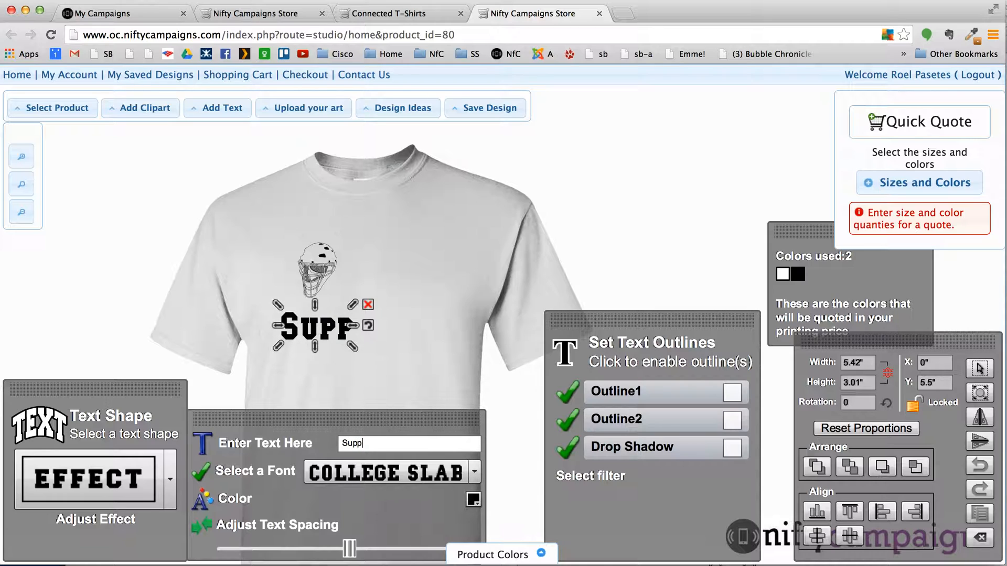
{"action": "type", "text": "ort My S"}
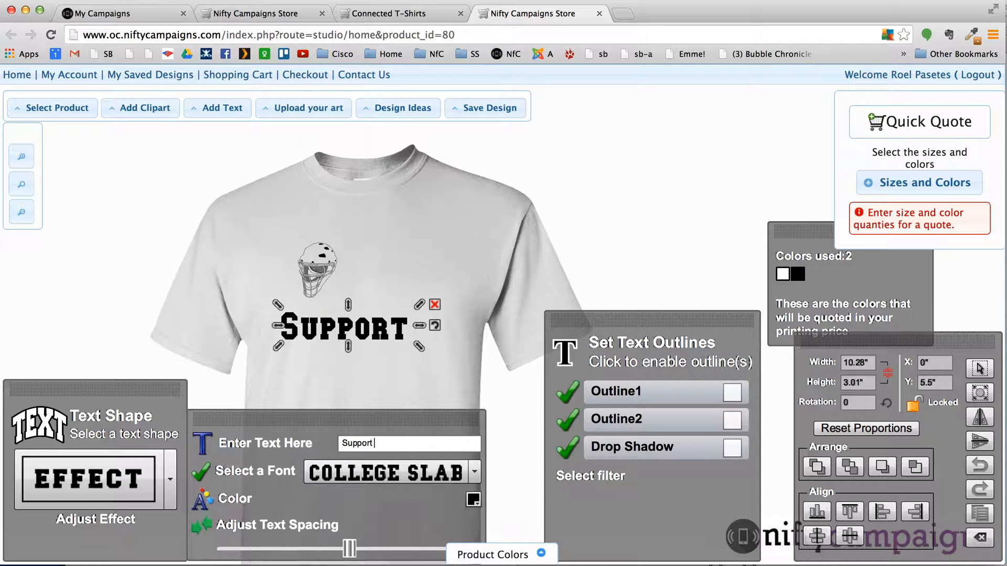
{"action": "type", "text": "amp"}
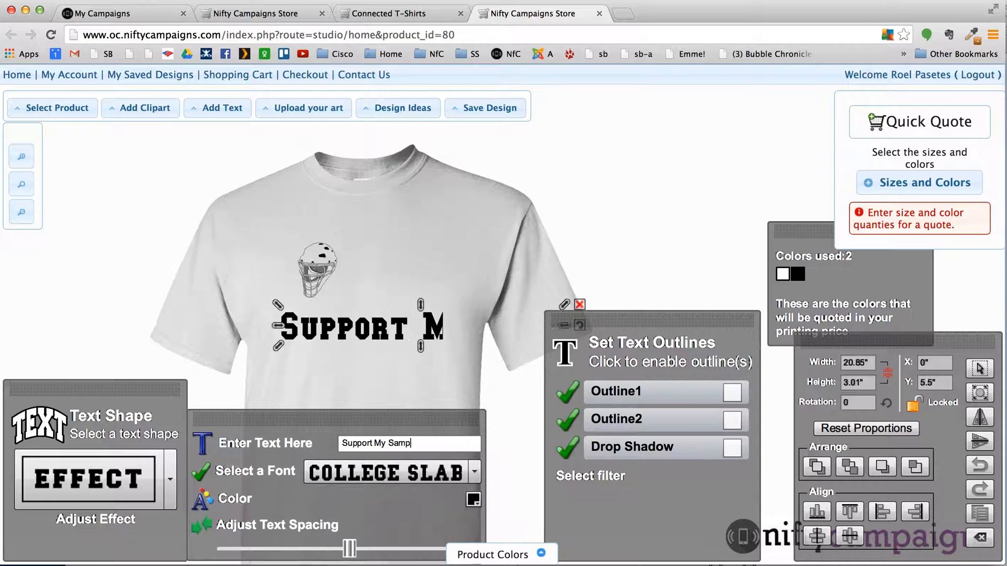
{"action": "type", "text": "le Campaign"}
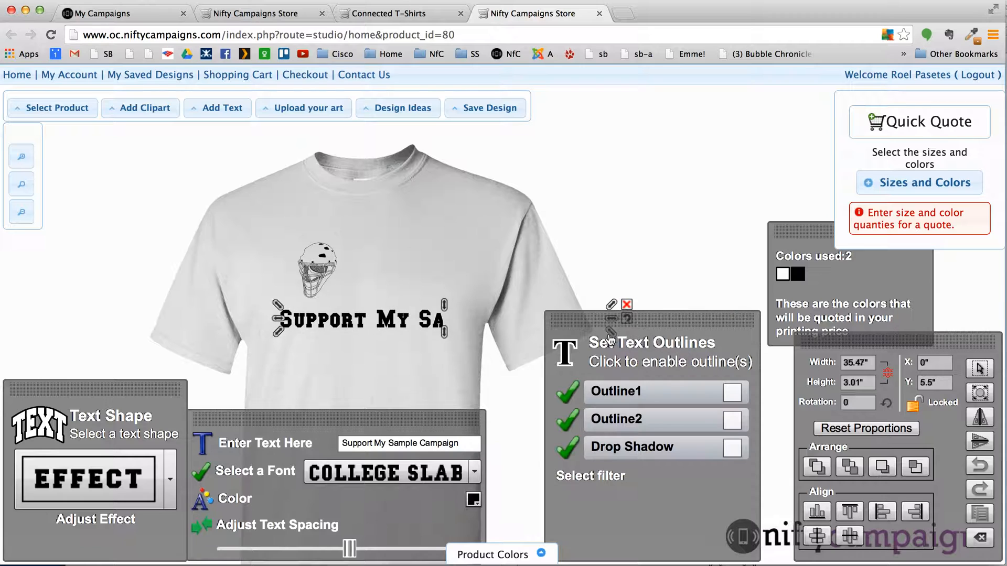
{"action": "mouse_move", "coordinate": [427, 339]}
{"action": "left_mouse_down"}
{"action": "mouse_move", "coordinate": [440, 348]}
{"action": "mouse_move", "coordinate": [443, 333]}
{"action": "left_mouse_up"}
{"action": "left_click", "coordinate": [434, 305]}
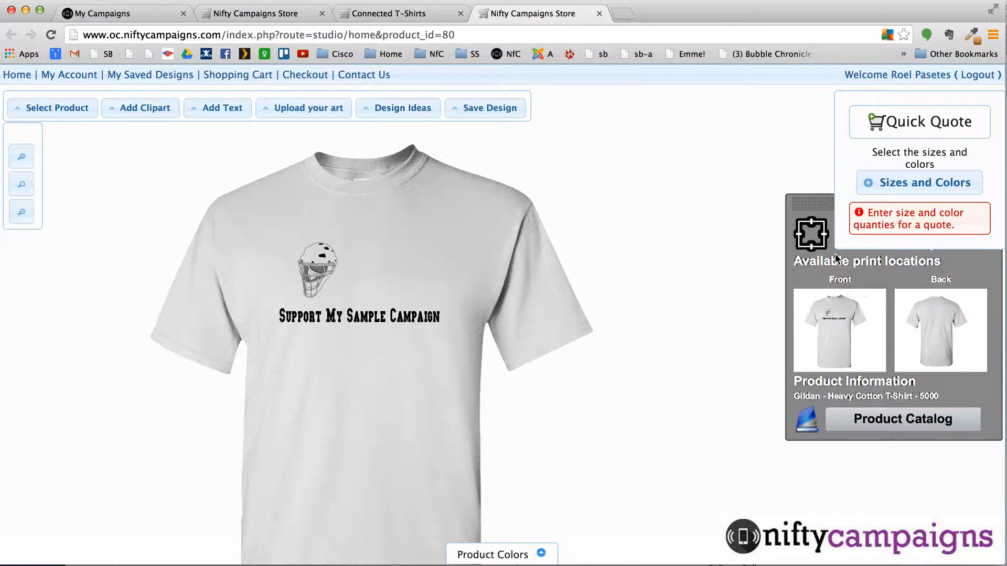
Move the Print Locations panel clear of the quote box and display the print locations for the shirt's front.
{"action": "left_click_drag", "start_coordinate": [821, 204], "coordinate": [816, 256]}
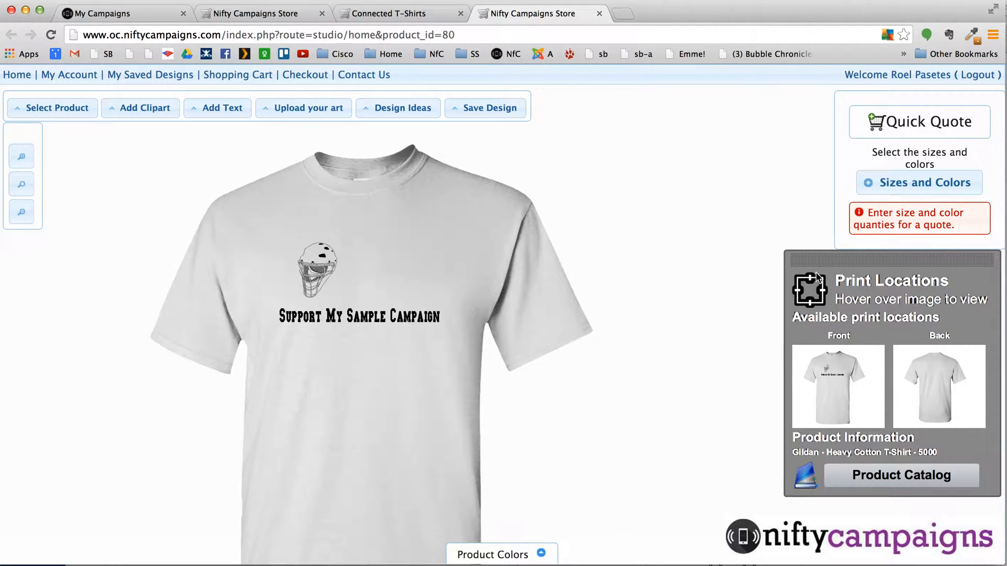
{"action": "mouse_move", "coordinate": [826, 361]}
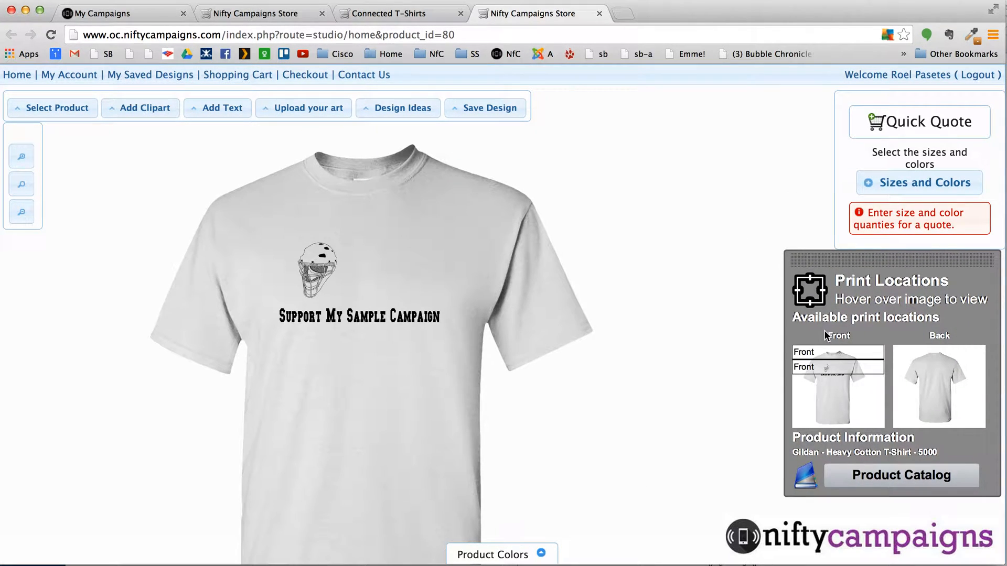
Try the design in the smaller chest print location on the shirt front, and return it to the large front location.
{"action": "left_click", "coordinate": [804, 358]}
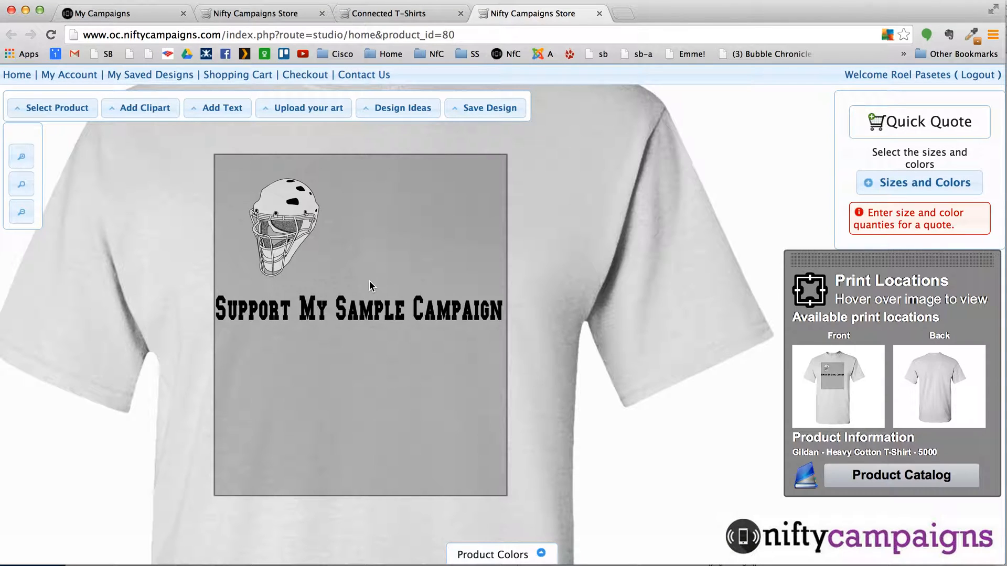
{"action": "mouse_move", "coordinate": [813, 376]}
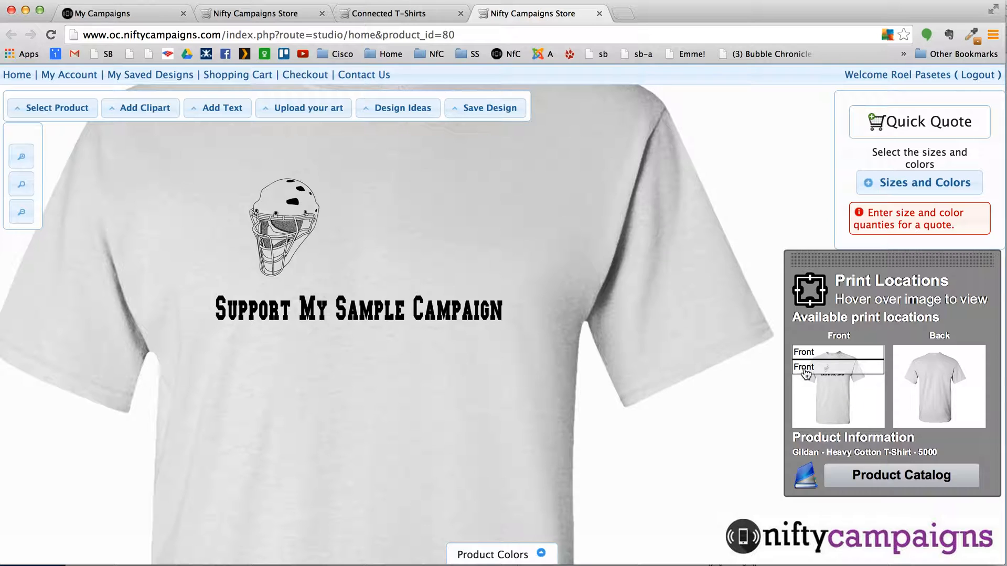
{"action": "left_click", "coordinate": [804, 369]}
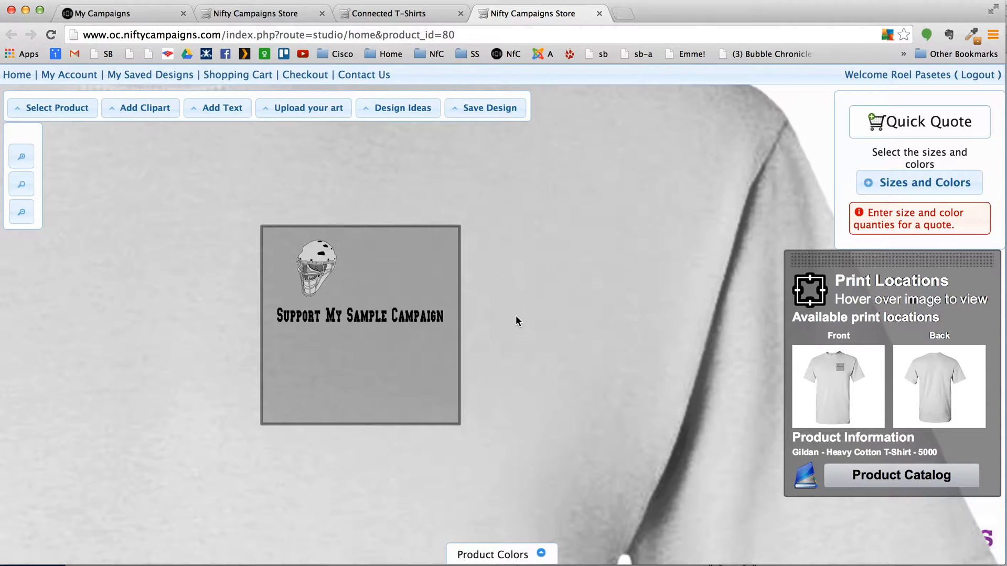
{"action": "left_click", "coordinate": [824, 359]}
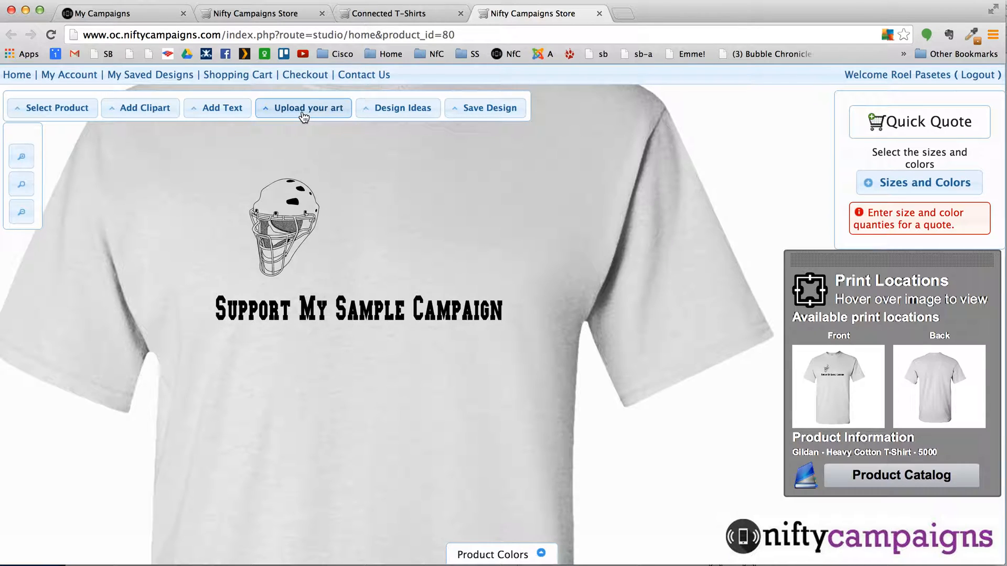
Accept the copyright notice for uploading art and upload design_image.png from the Desktop.
{"action": "left_click", "coordinate": [303, 112]}
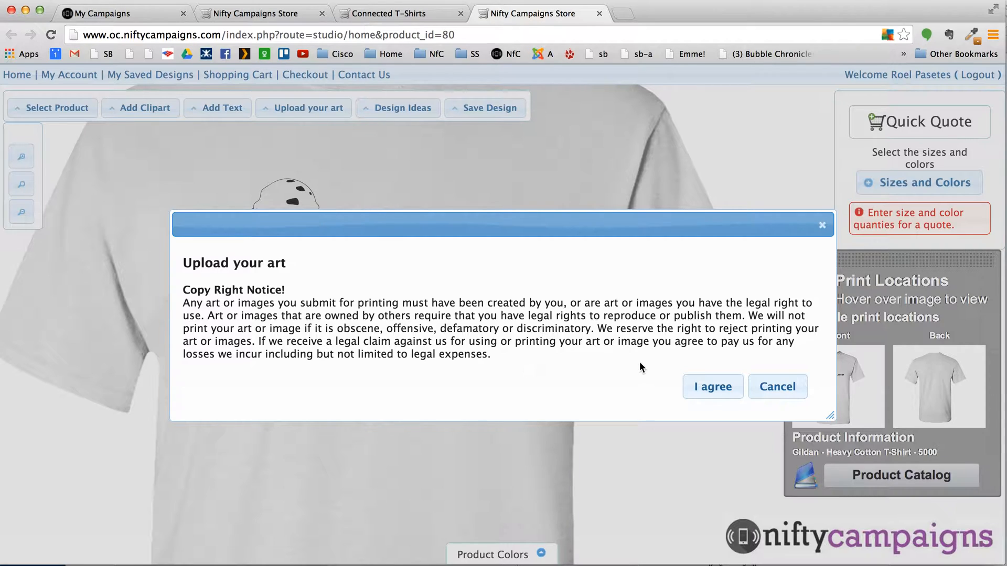
{"action": "left_click", "coordinate": [714, 389]}
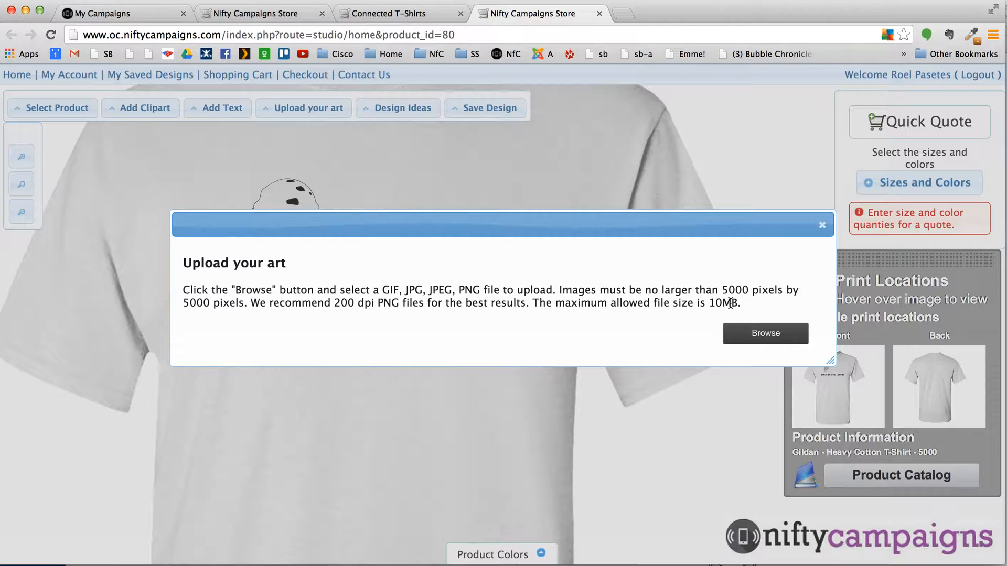
{"action": "left_click", "coordinate": [778, 335]}
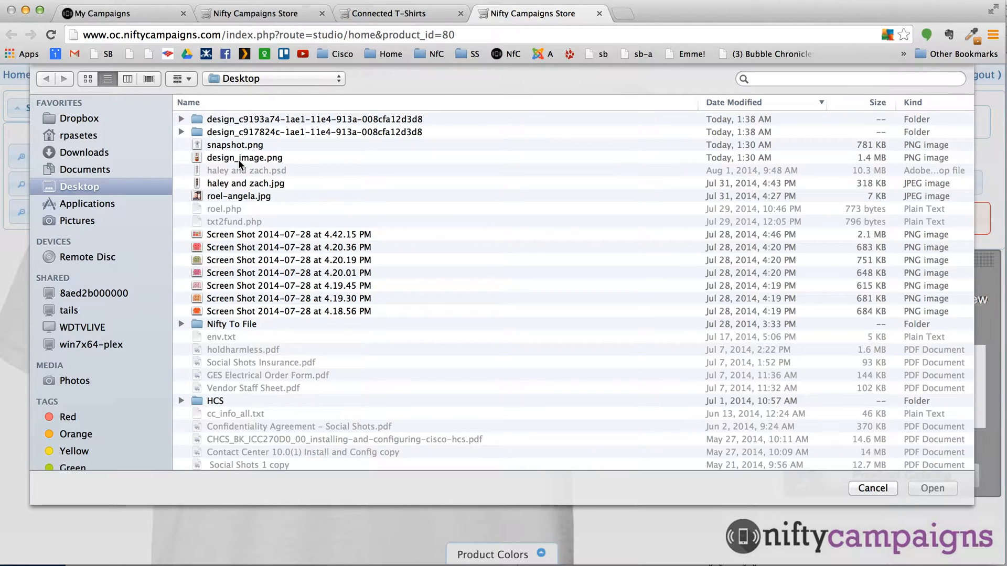
{"action": "double_click", "coordinate": [228, 158]}
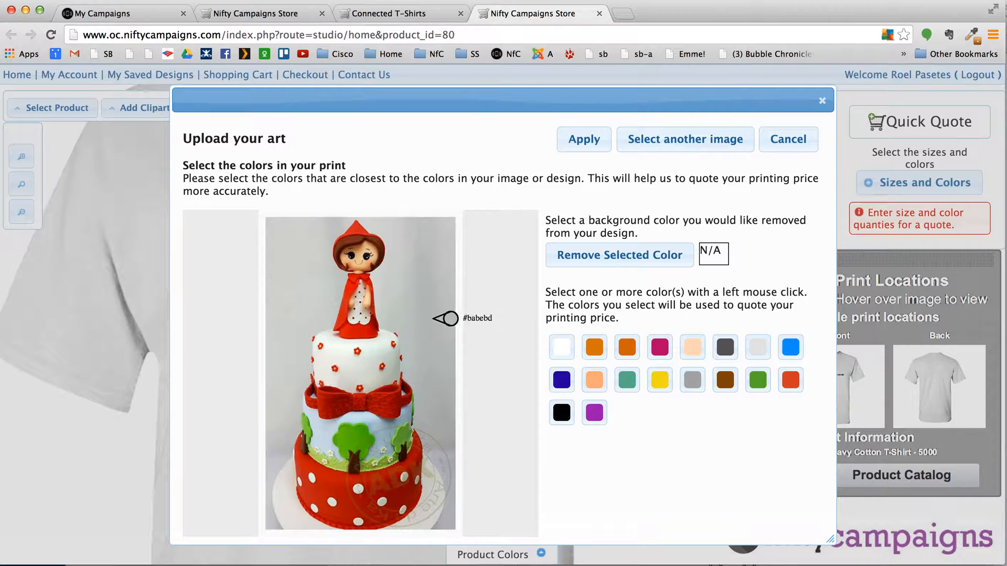
Try removing the grey background color from the uploaded cake image, and cancel the removal.
{"action": "left_click", "coordinate": [431, 329]}
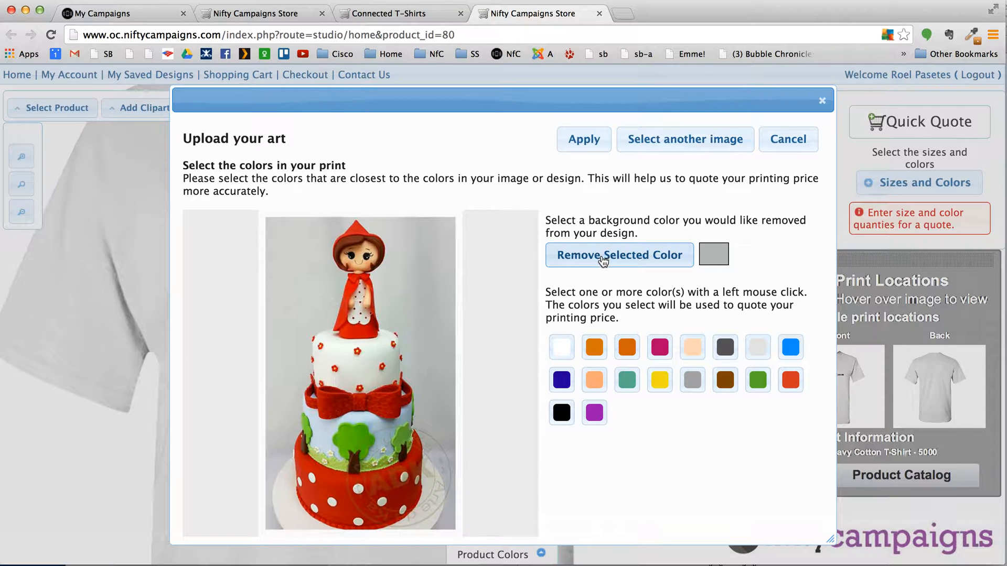
{"action": "left_click", "coordinate": [603, 255]}
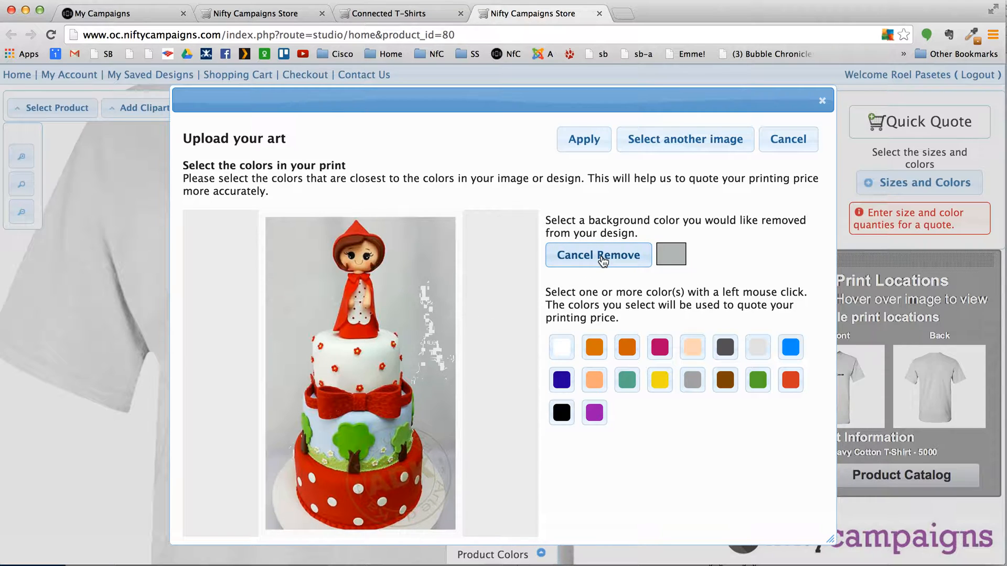
{"action": "left_click", "coordinate": [603, 256]}
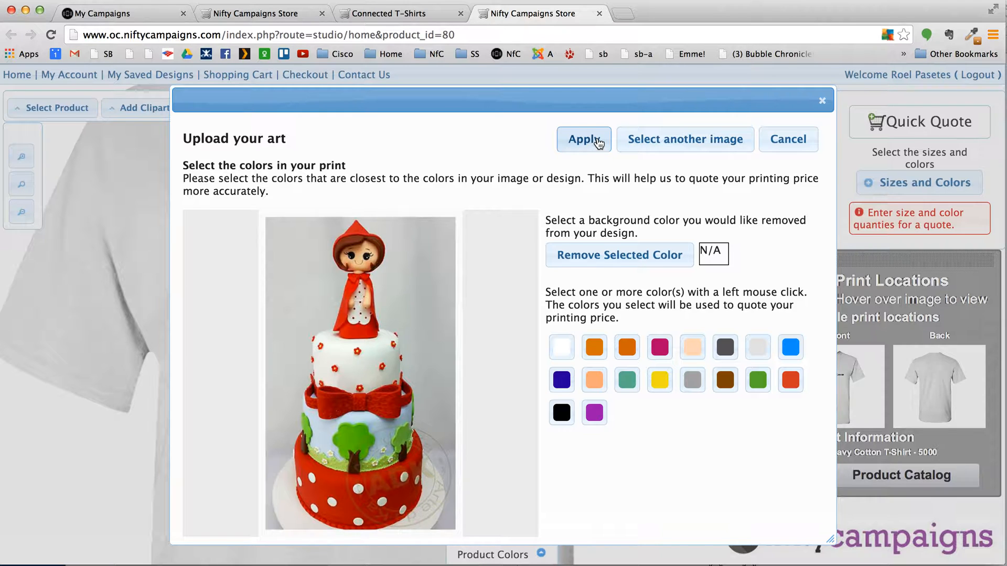
Apply the cake image to the shirt, shrink it to about 5.69 by 5.34 inches and place it below the campaign text.
{"action": "left_click", "coordinate": [598, 141]}
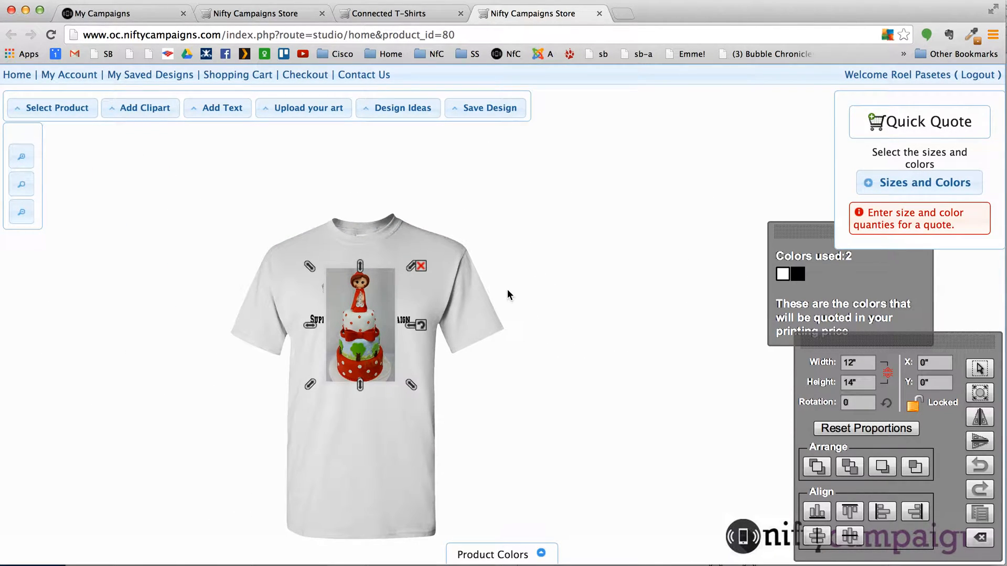
{"action": "left_click", "coordinate": [23, 156]}
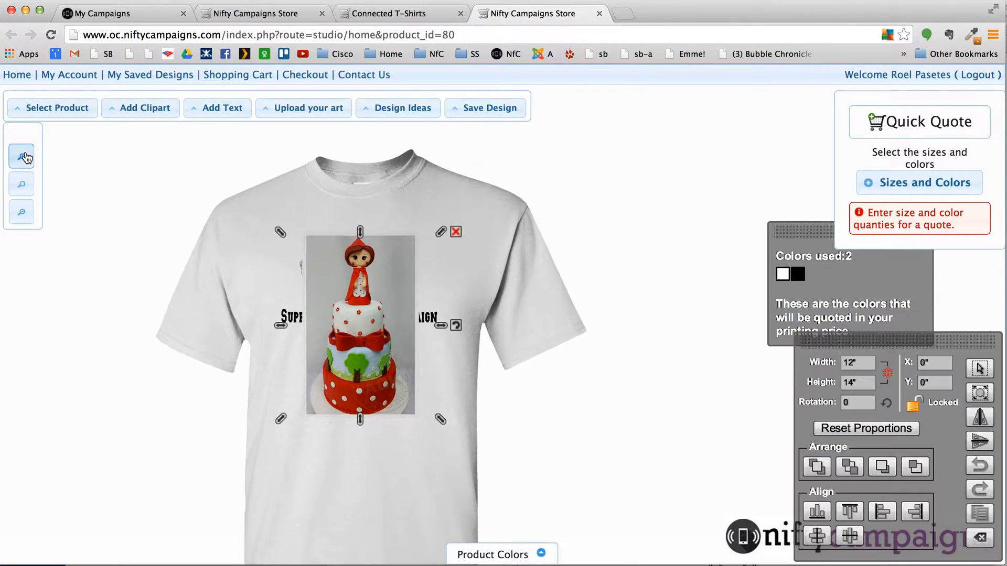
{"action": "left_click", "coordinate": [23, 156]}
{"action": "mouse_move", "coordinate": [394, 292]}
{"action": "left_mouse_down"}
{"action": "mouse_move", "coordinate": [397, 374]}
{"action": "mouse_move", "coordinate": [399, 278]}
{"action": "mouse_move", "coordinate": [388, 296]}
{"action": "left_mouse_up"}
{"action": "left_click_drag", "start_coordinate": [470, 197], "coordinate": [353, 364]}
{"action": "left_click", "coordinate": [406, 374]}
{"action": "left_click_drag", "start_coordinate": [305, 400], "coordinate": [369, 384]}
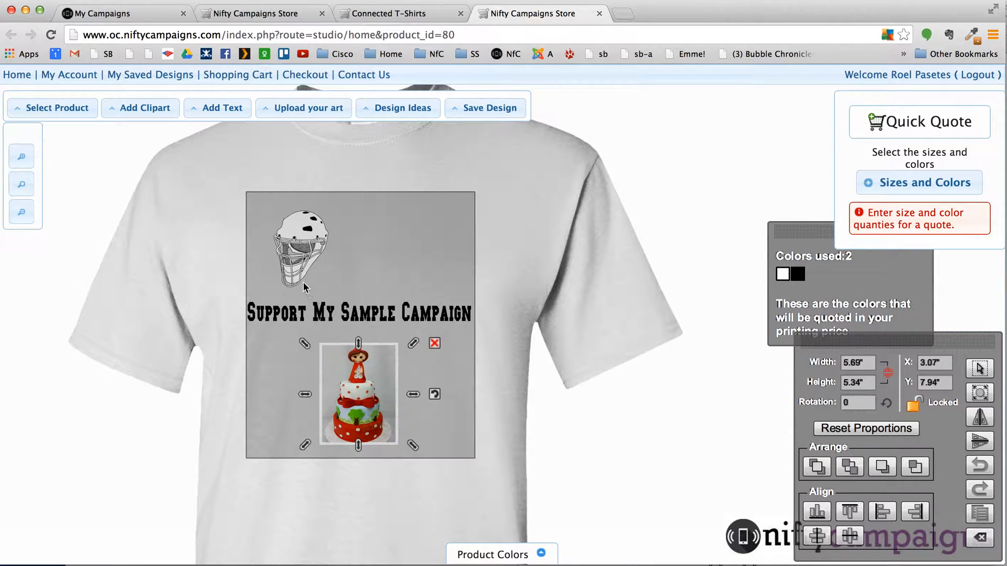
Move the helmet clipart toward the middle above the text, to about X 4.36 and Y 0.9 inches.
{"action": "left_click", "coordinate": [299, 234]}
{"action": "left_click", "coordinate": [385, 262]}
{"action": "left_click", "coordinate": [318, 260]}
{"action": "left_click_drag", "start_coordinate": [296, 252], "coordinate": [352, 246]}
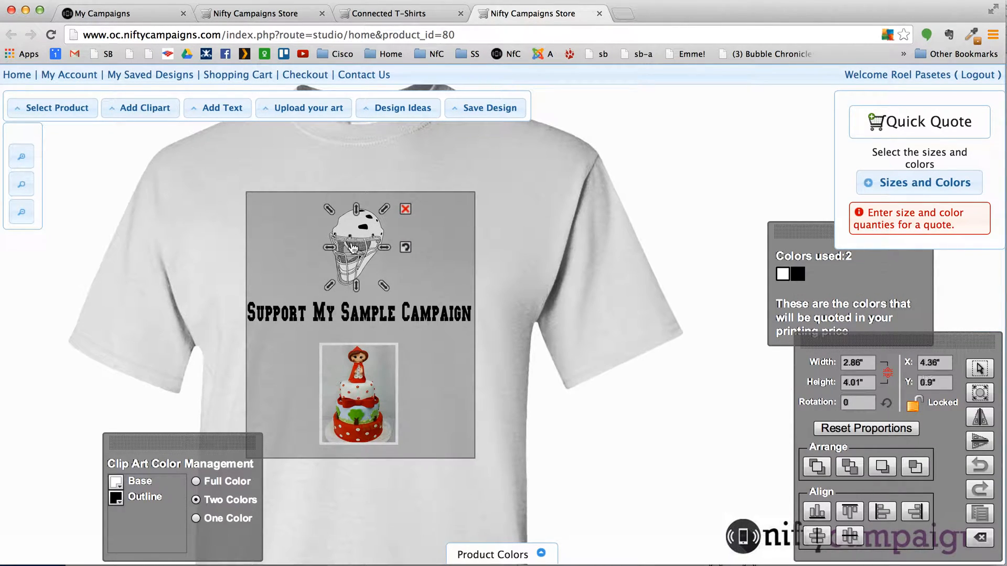
Reduce the cake image to about 5.15 by 5.24 inches and nudge it into place below the text.
{"action": "left_click", "coordinate": [440, 367]}
{"action": "left_click", "coordinate": [382, 375]}
{"action": "left_click_drag", "start_coordinate": [413, 346], "coordinate": [403, 349]}
{"action": "left_click", "coordinate": [456, 359]}
{"action": "left_click_drag", "start_coordinate": [367, 387], "coordinate": [371, 387]}
{"action": "left_click", "coordinate": [440, 388]}
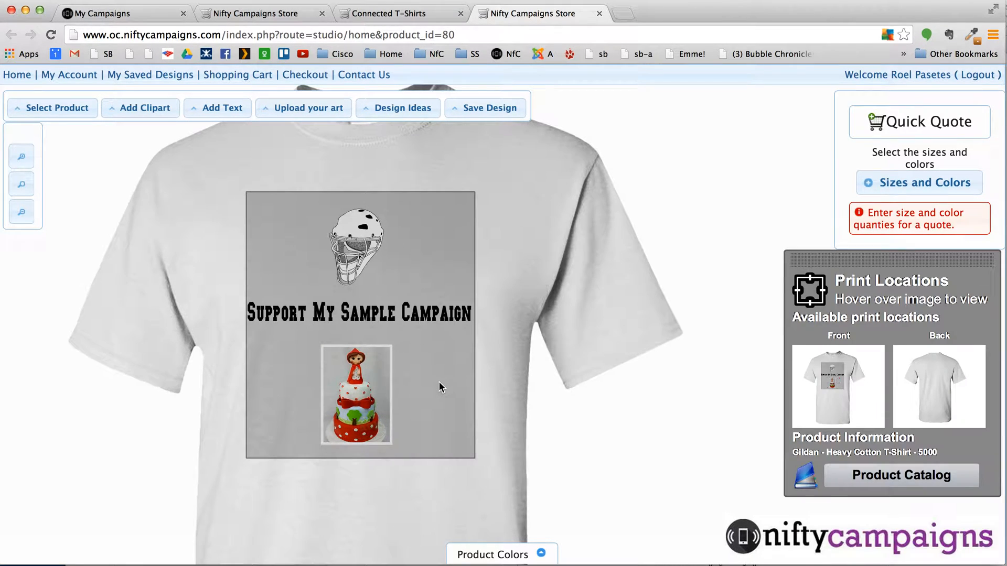
Center the cake image, the campaign text and the helmet horizontally in the print area, moving the alignment panel as needed for access.
{"action": "left_click", "coordinate": [397, 389]}
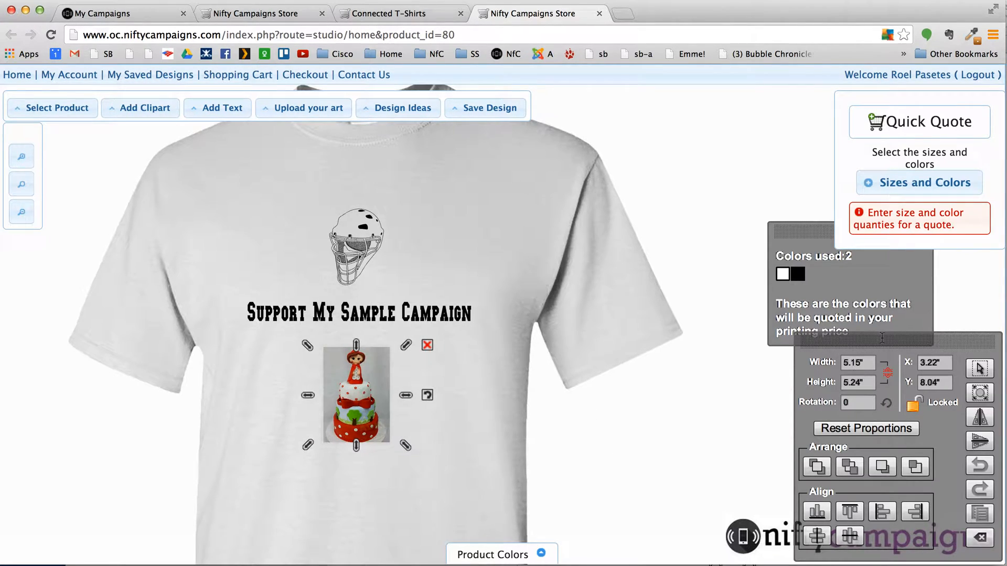
{"action": "left_click_drag", "start_coordinate": [898, 341], "coordinate": [716, 285]}
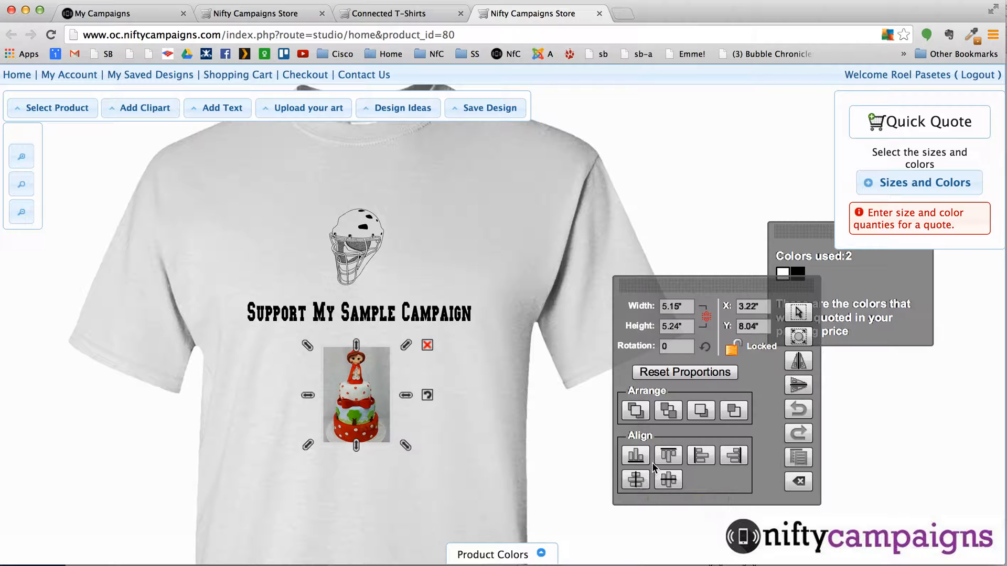
{"action": "left_click", "coordinate": [632, 481]}
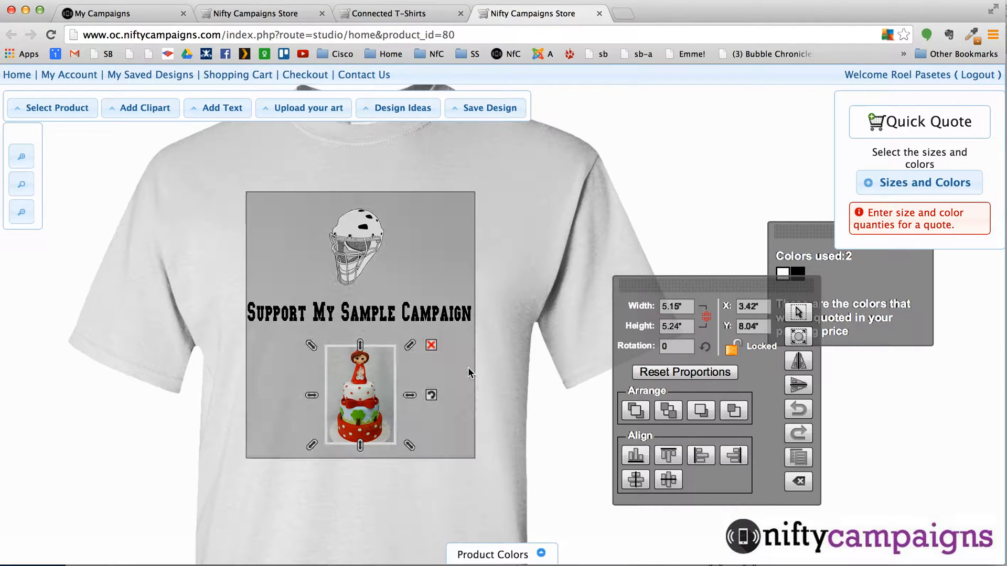
{"action": "left_click", "coordinate": [391, 315]}
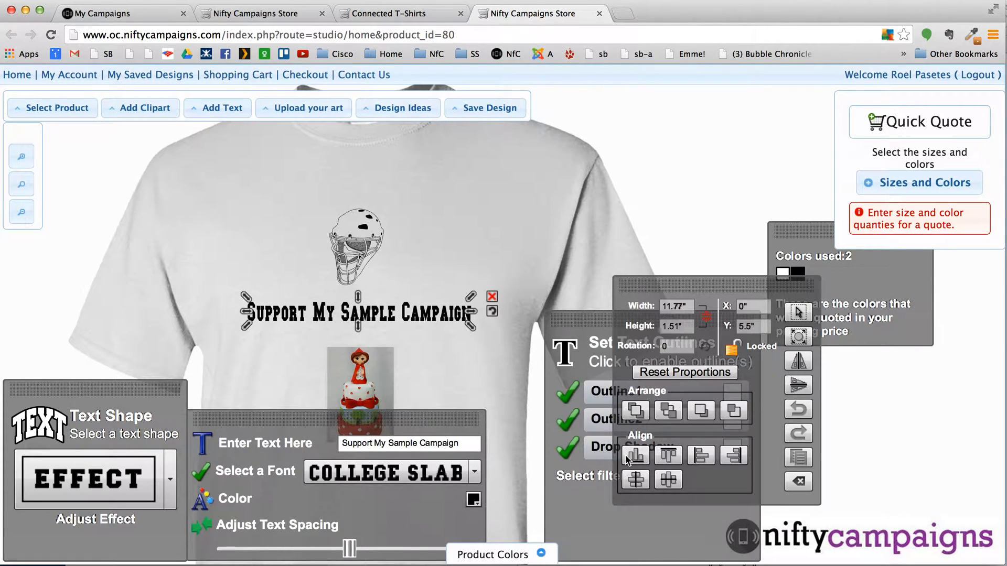
{"action": "left_click", "coordinate": [635, 481]}
{"action": "left_click", "coordinate": [362, 252]}
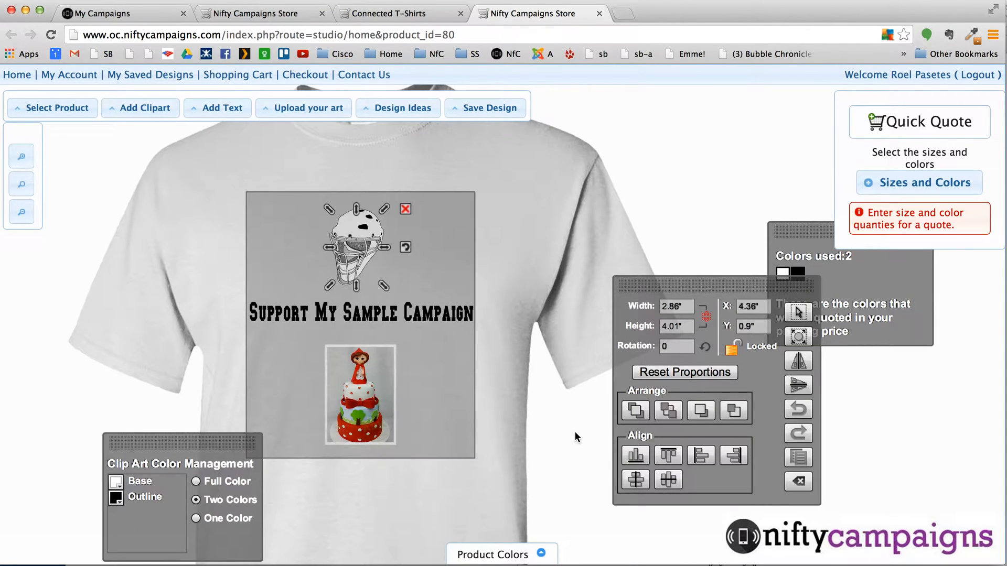
{"action": "left_click", "coordinate": [635, 480]}
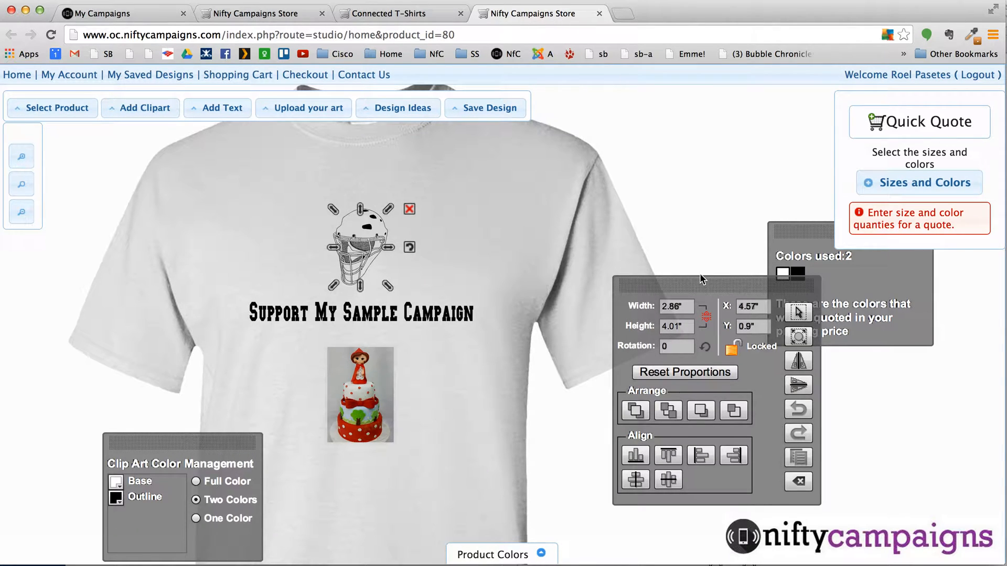
{"action": "left_click_drag", "start_coordinate": [712, 279], "coordinate": [850, 292]}
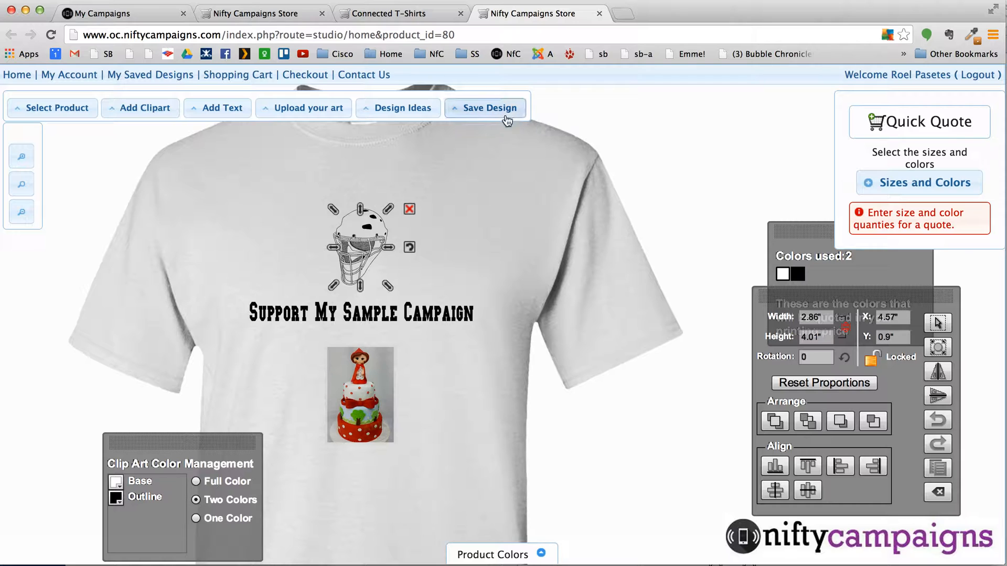
Save the shirt design under the name "SampleCampaign-Design" and dismiss the save confirmation.
{"action": "left_click", "coordinate": [492, 109]}
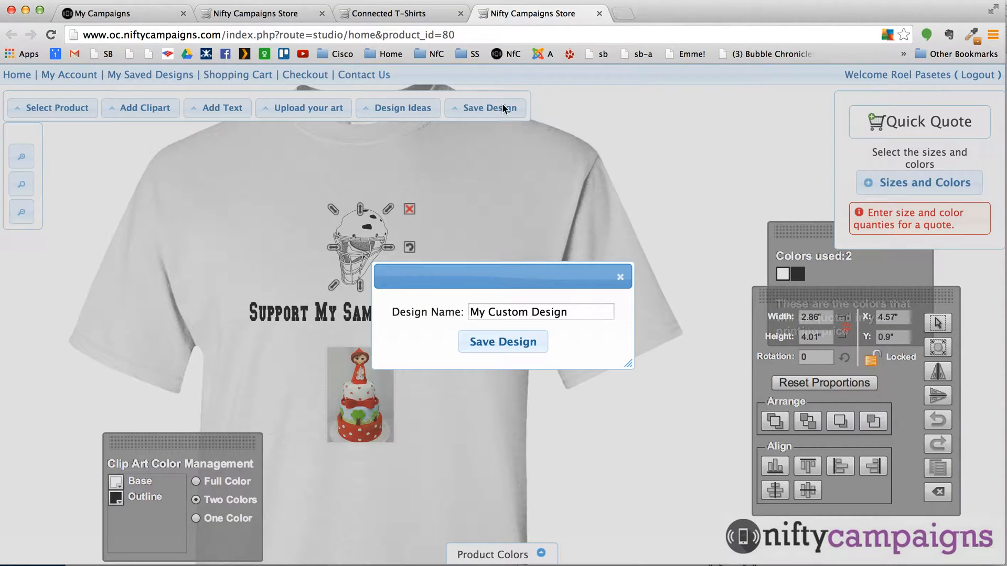
{"action": "left_click_drag", "start_coordinate": [577, 311], "coordinate": [404, 300]}
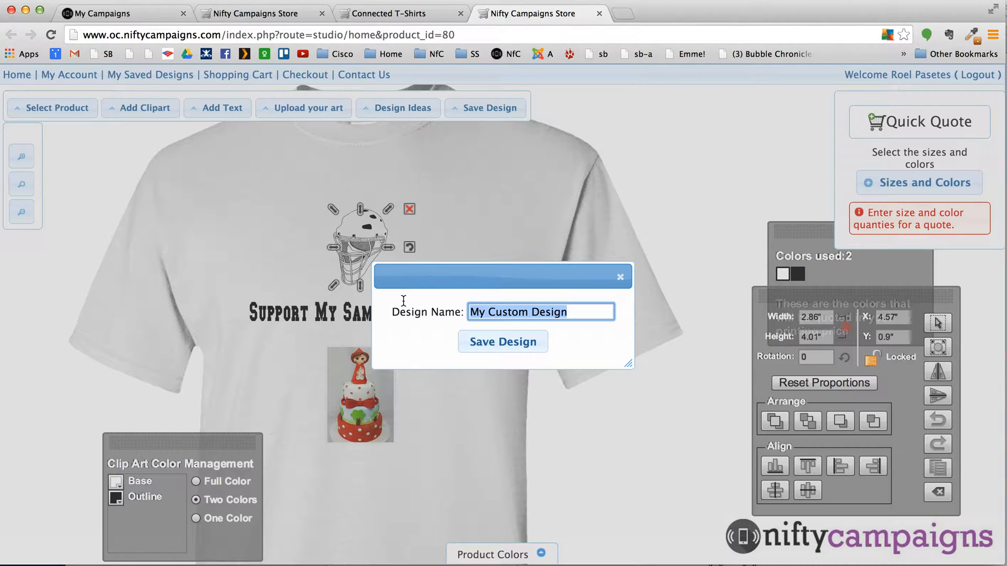
{"action": "type", "text": "S"}
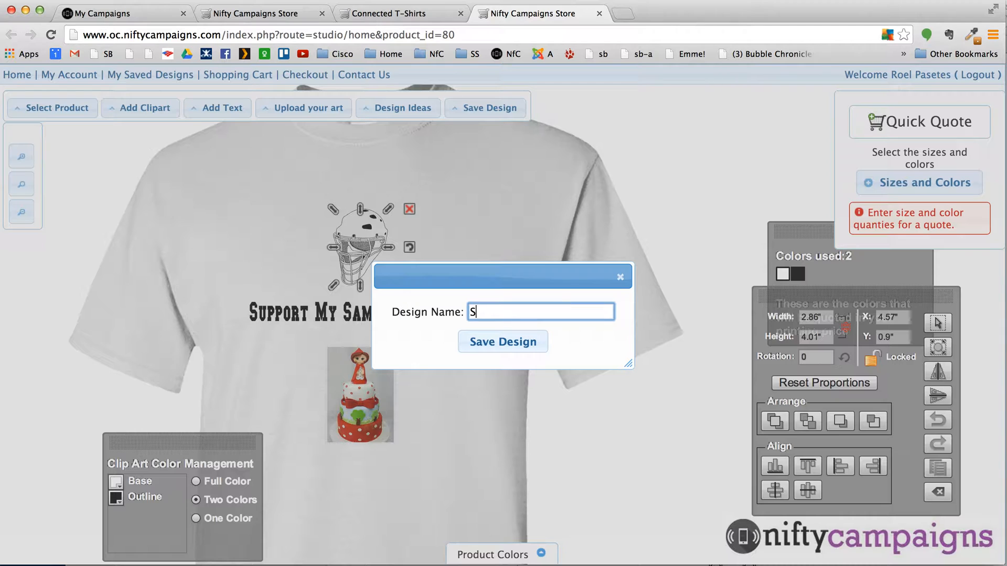
{"action": "type", "text": "ampleCampaign-Design"}
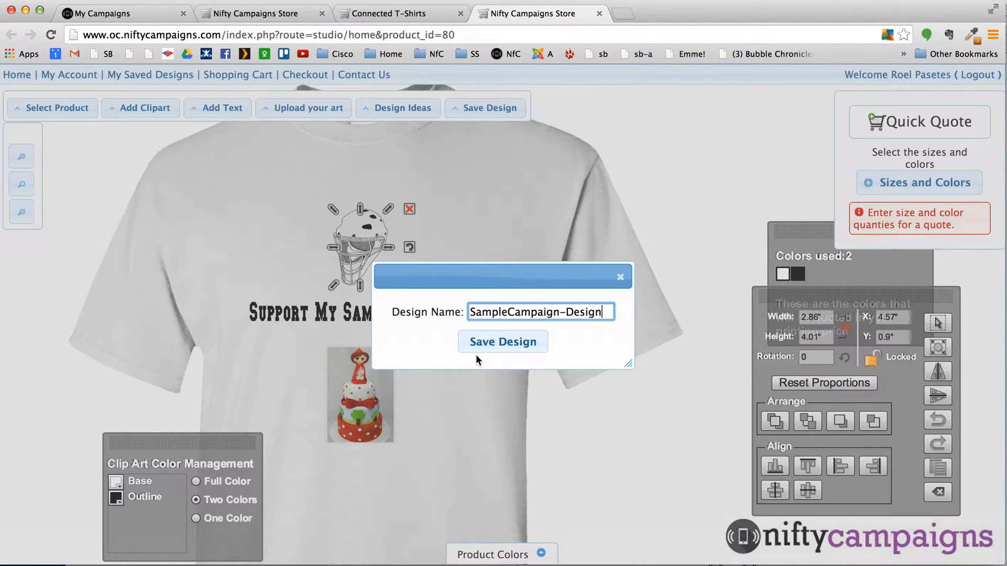
{"action": "left_click", "coordinate": [503, 344]}
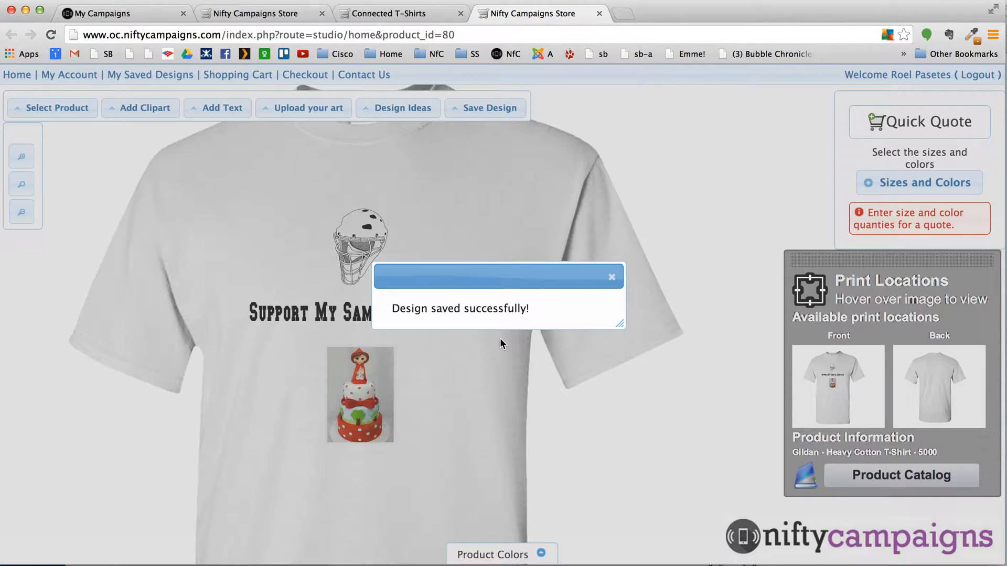
{"action": "left_click", "coordinate": [611, 278]}
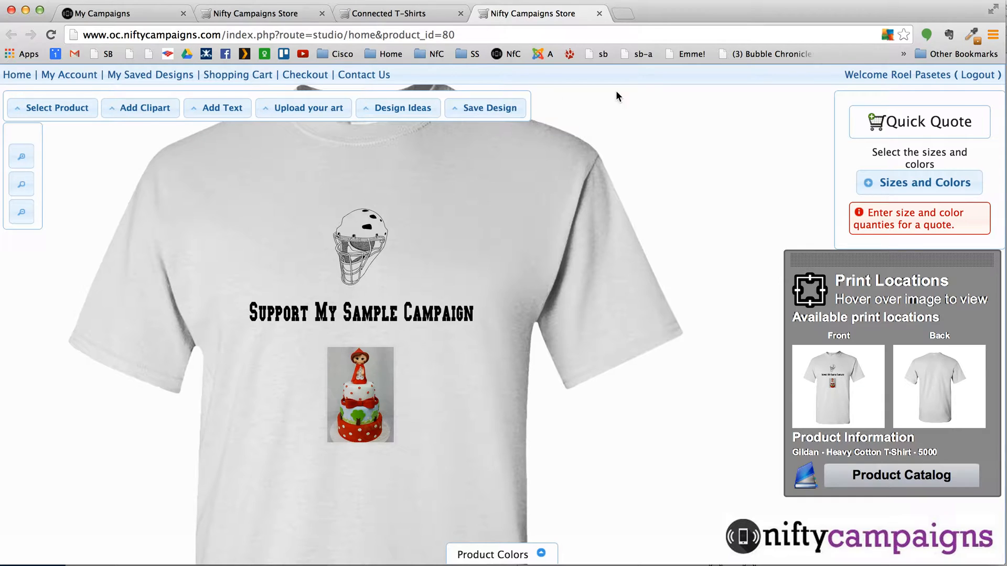
Leave the studio for the account's saved designs and reopen SampleCampaign-Design for editing or ordering.
{"action": "left_click", "coordinate": [141, 77]}
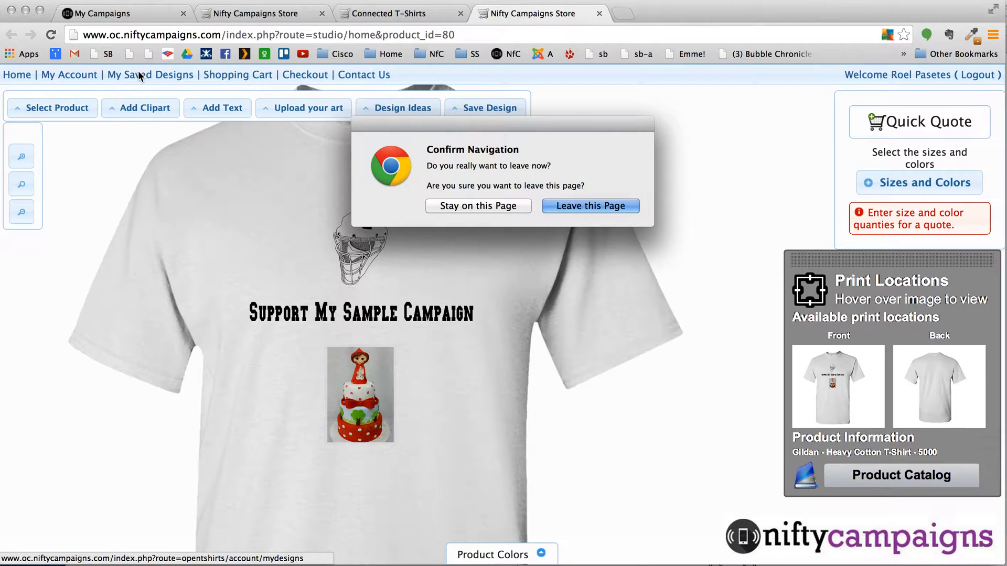
{"action": "left_click", "coordinate": [591, 205]}
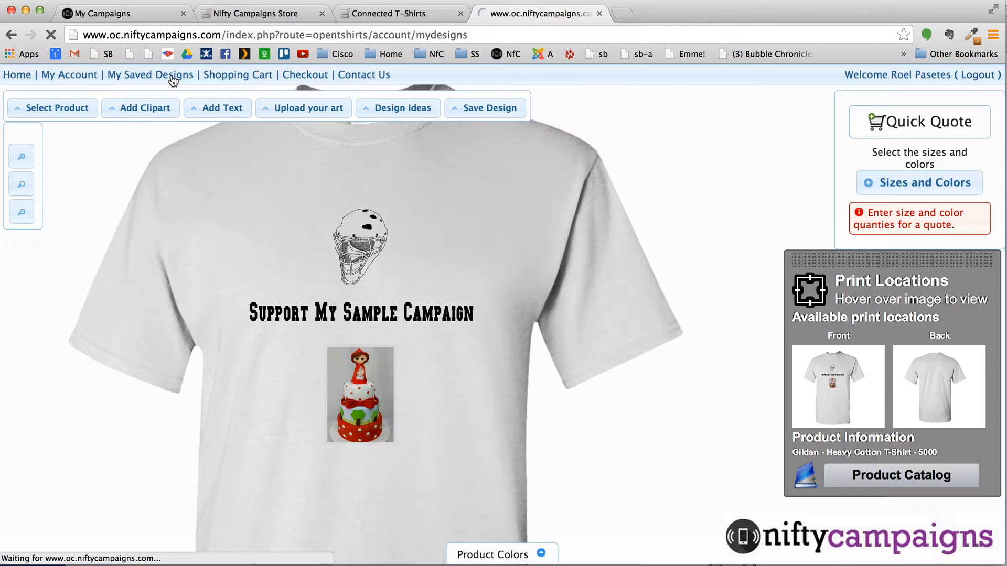
{"action": "scroll", "coordinate": [335, 284], "scroll_direction": "down", "scroll_amount": 2}
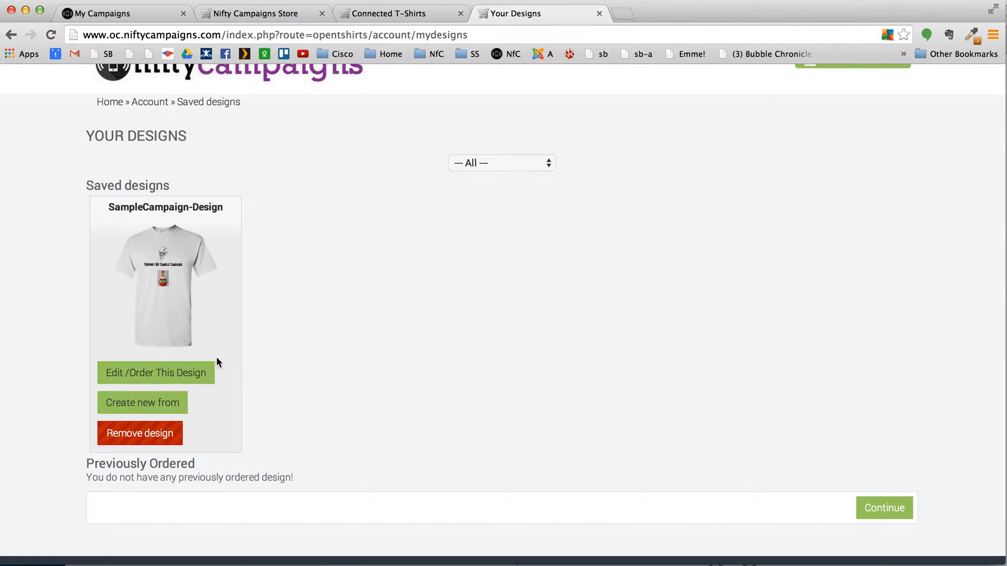
{"action": "left_click", "coordinate": [142, 376]}
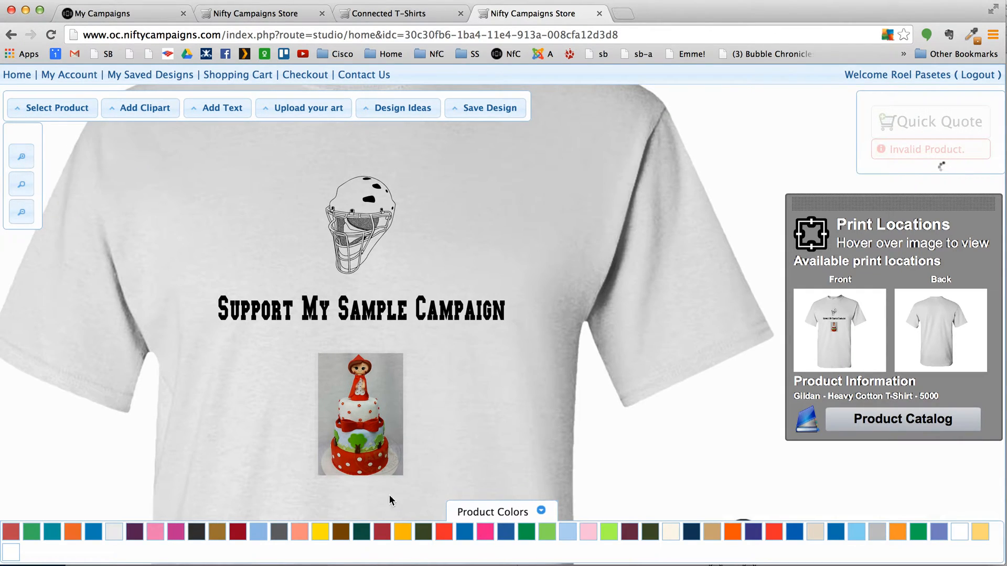
Browse the list of available products across all categories and close it without choosing another product.
{"action": "left_click", "coordinate": [42, 117]}
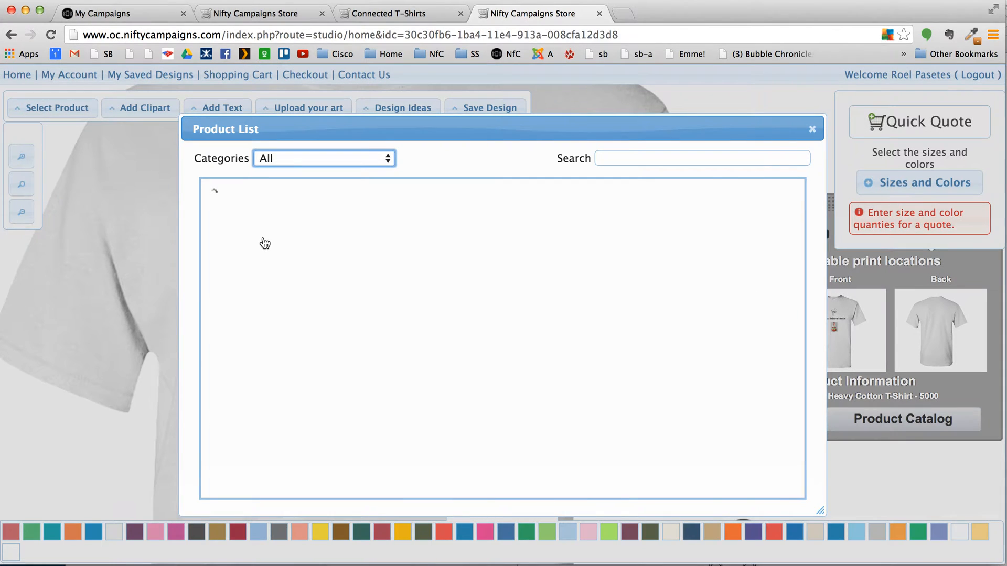
{"action": "scroll", "coordinate": [449, 230], "scroll_direction": "down", "scroll_amount": 15}
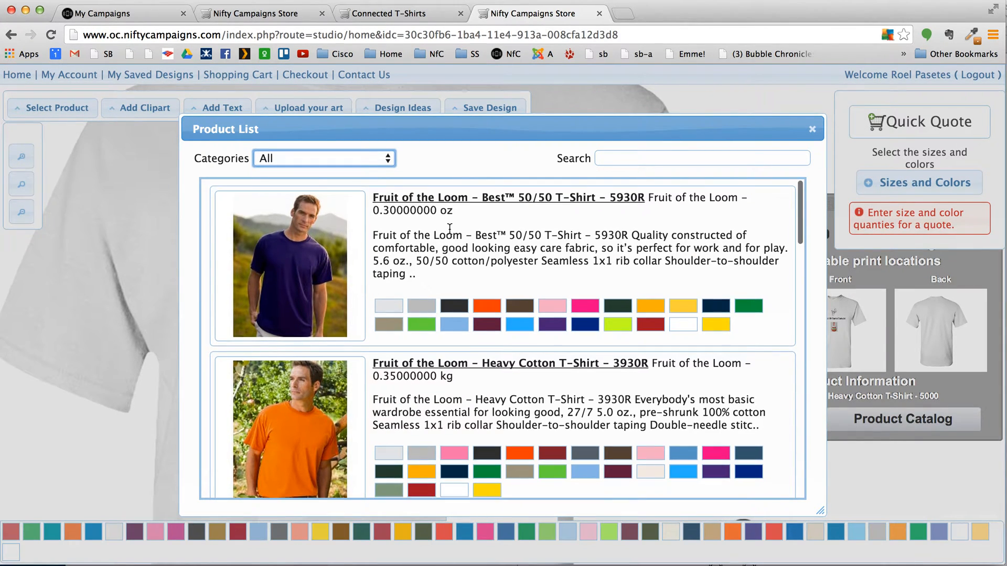
{"action": "scroll", "coordinate": [450, 230], "scroll_direction": "up", "scroll_amount": 15}
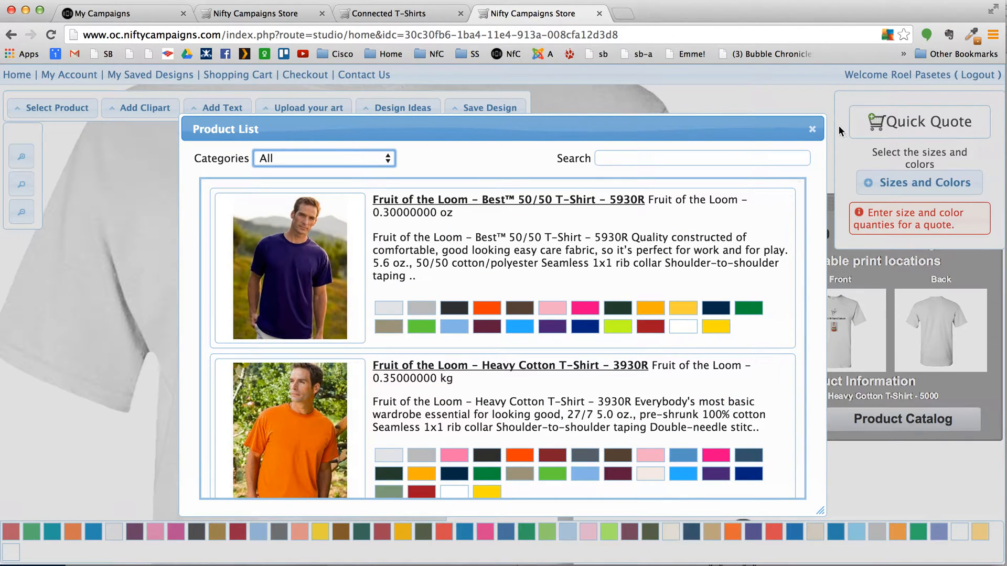
{"action": "left_click", "coordinate": [812, 129]}
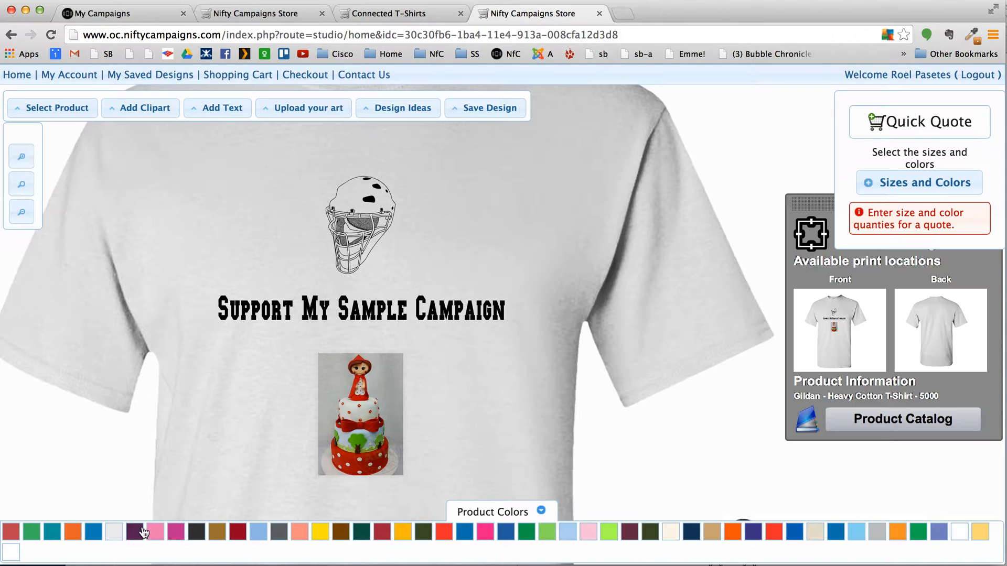
Recolor the shirt to Antique Irish Green and quote 10 medium, 10 large and 10 XL shirts in G-Antique Irish Green.
{"action": "left_click", "coordinate": [32, 532]}
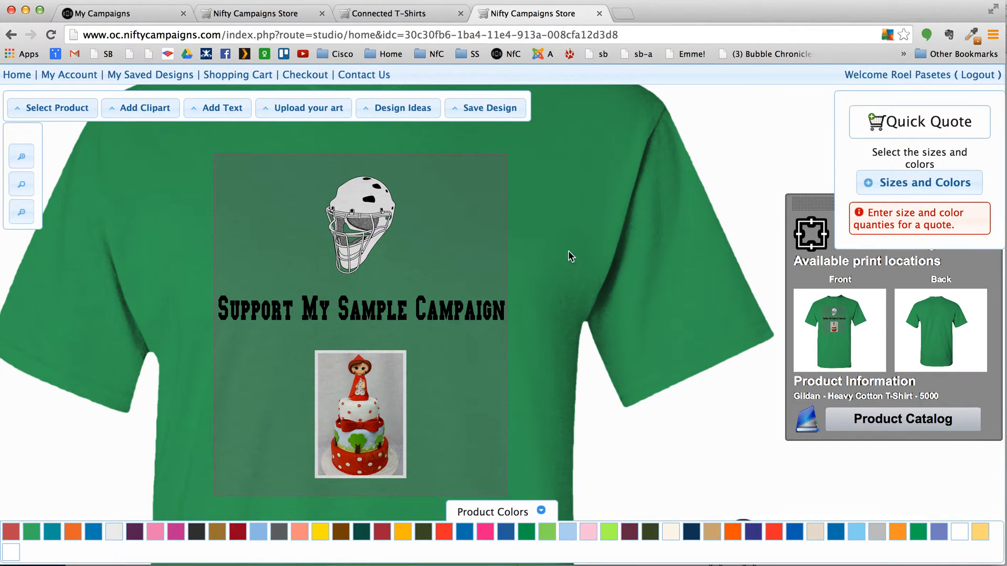
{"action": "left_click", "coordinate": [906, 186]}
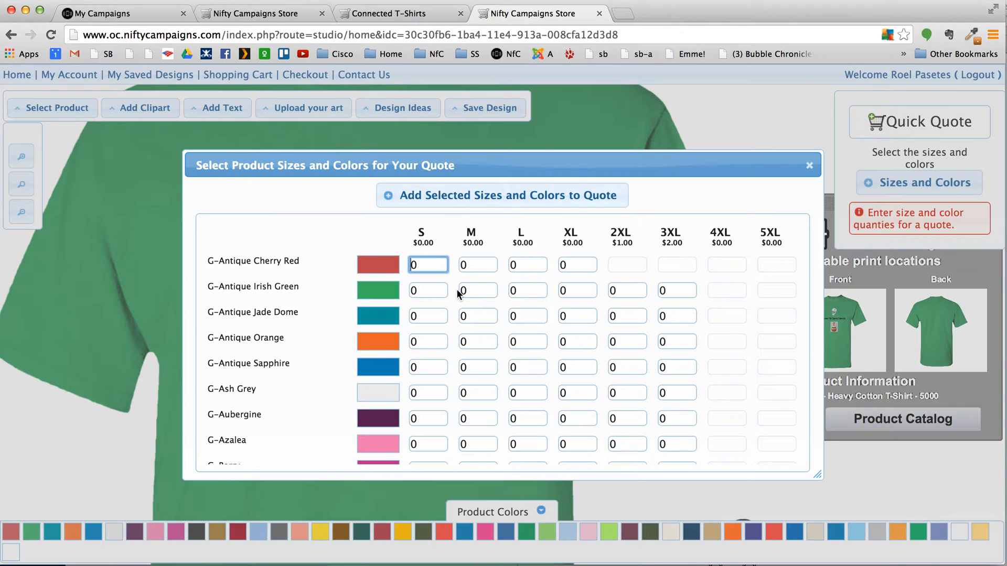
{"action": "left_click", "coordinate": [474, 293]}
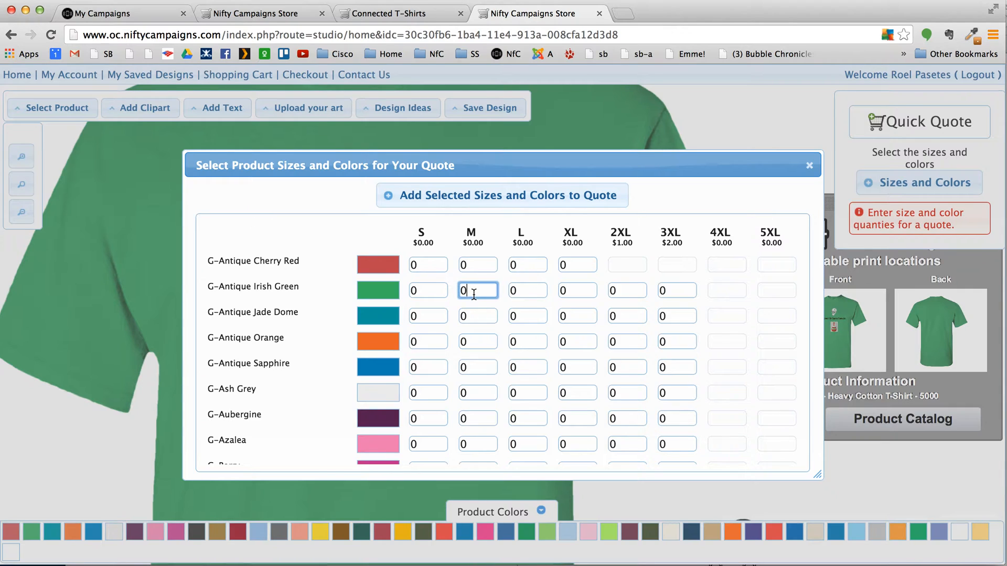
{"action": "key", "text": "BackSpace"}
{"action": "type", "text": "10"}
{"action": "left_click", "coordinate": [524, 290]}
{"action": "key", "text": "BackSpace"}
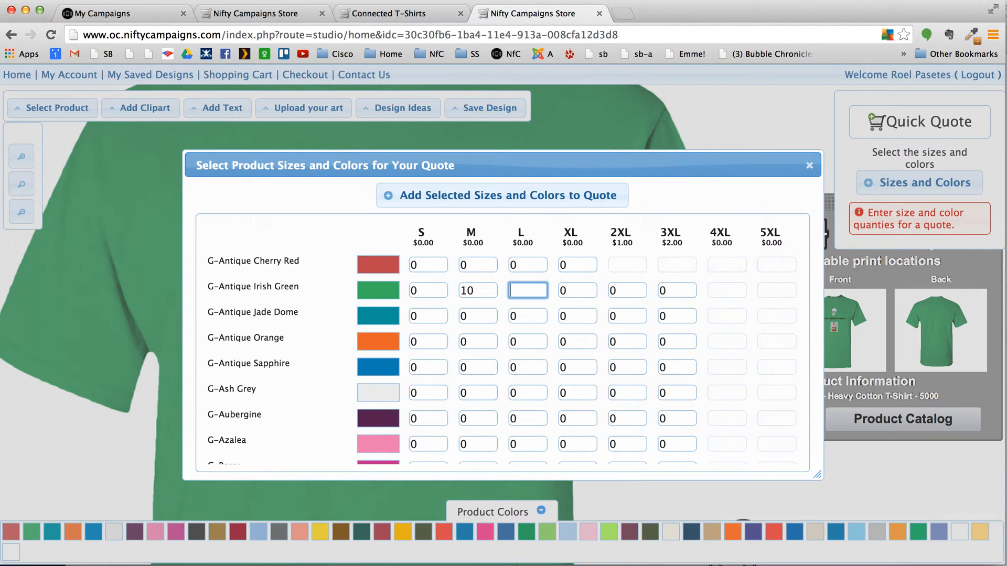
{"action": "type", "text": "10"}
{"action": "left_click", "coordinate": [573, 292]}
{"action": "key", "text": "BackSpace"}
{"action": "type", "text": "10"}
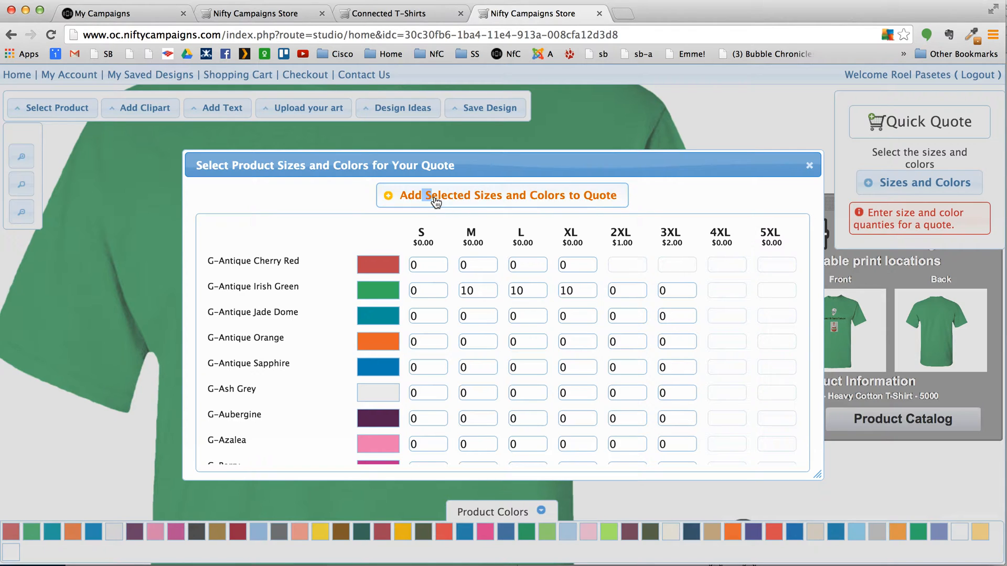
{"action": "left_click", "coordinate": [425, 199]}
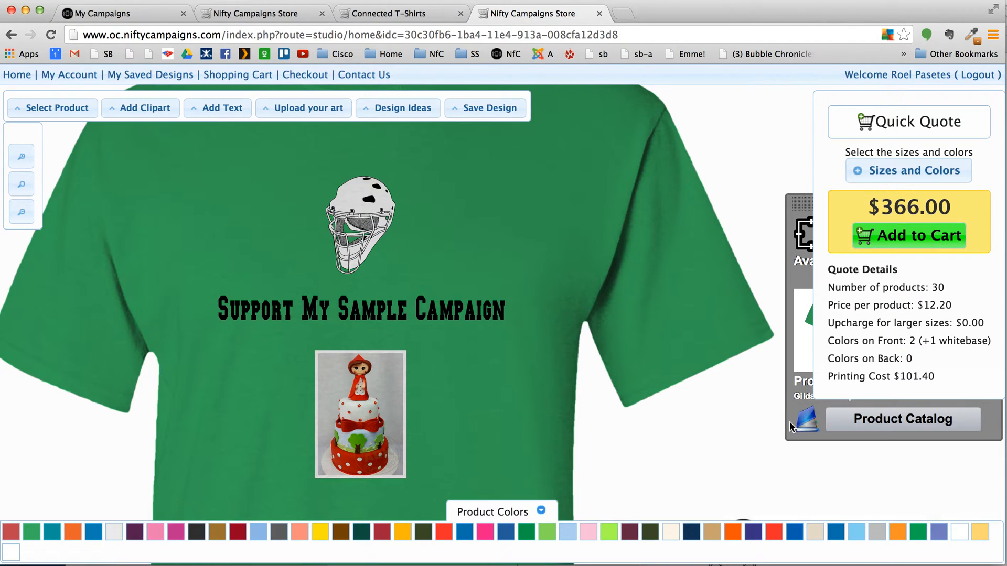
Add the quoted shirts to the cart and continue to the shopping cart page.
{"action": "left_click", "coordinate": [910, 244]}
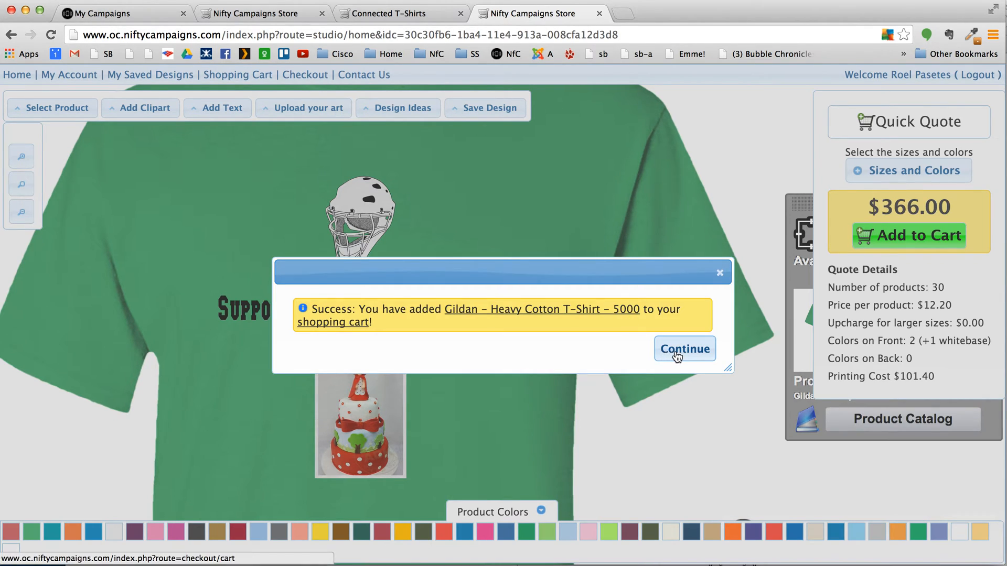
{"action": "left_click", "coordinate": [677, 357]}
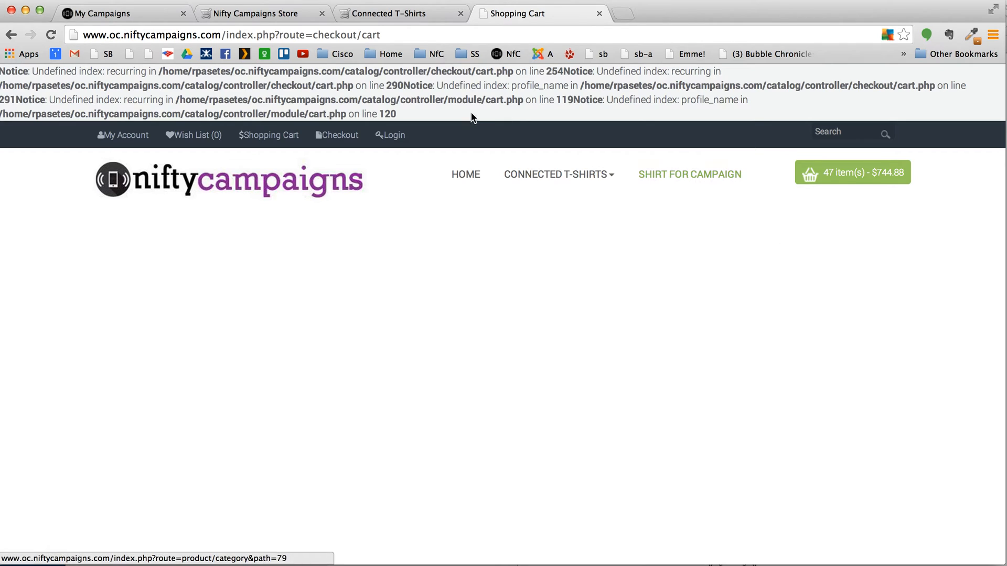
{"action": "left_click_drag", "start_coordinate": [397, 114], "coordinate": [4, 71]}
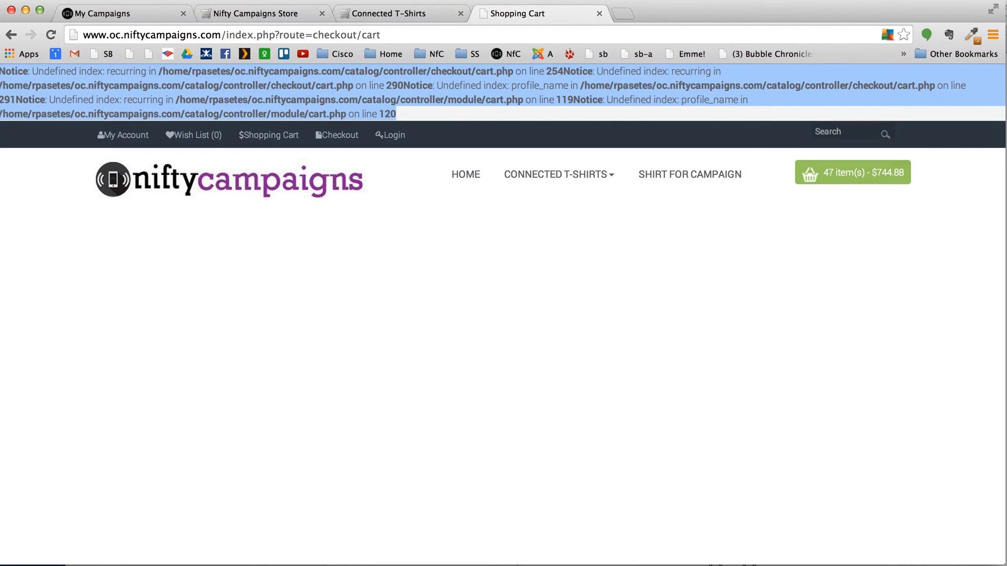
{"action": "left_click", "coordinate": [421, 119]}
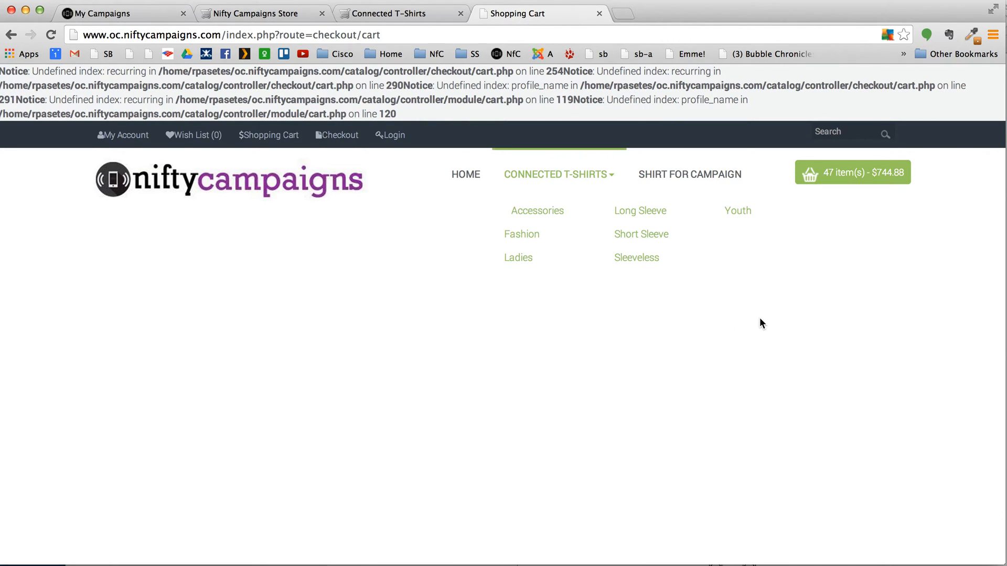
Examine the cart summary and the itemized shopping cart, checking products, sizes, quantities and prices.
{"action": "scroll", "coordinate": [761, 323], "scroll_direction": "down", "scroll_amount": 1}
{"action": "scroll", "coordinate": [760, 319], "scroll_direction": "down", "scroll_amount": 1}
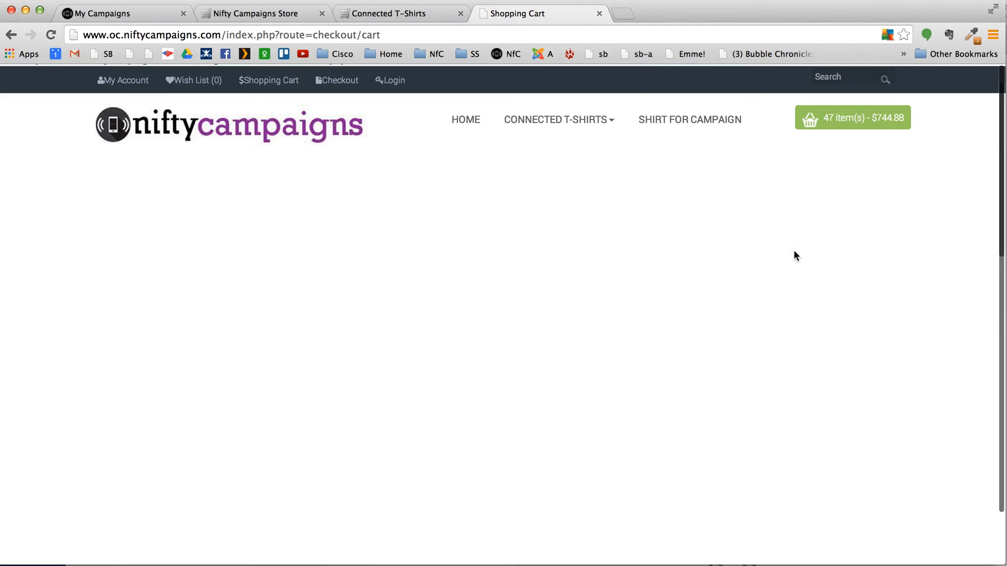
{"action": "left_click", "coordinate": [840, 121]}
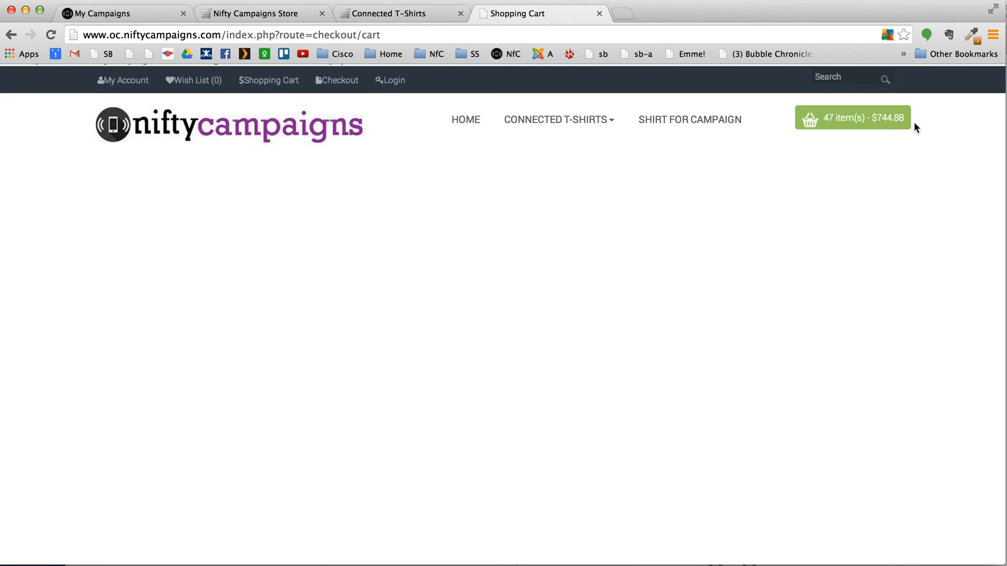
{"action": "scroll", "coordinate": [889, 126], "scroll_direction": "down", "scroll_amount": 5}
{"action": "scroll", "coordinate": [895, 78], "scroll_direction": "up", "scroll_amount": 5}
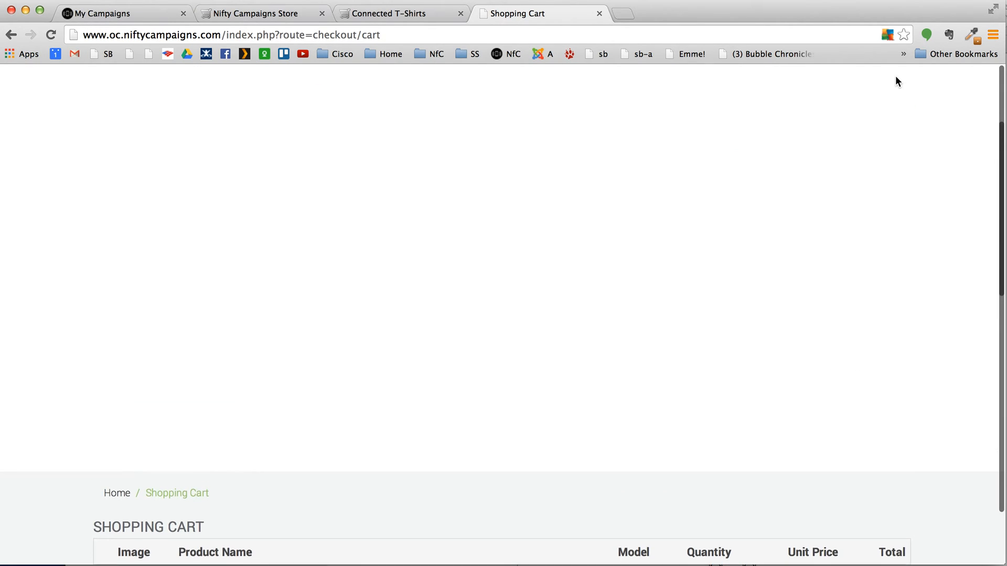
{"action": "scroll", "coordinate": [824, 241], "scroll_direction": "up", "scroll_amount": 2}
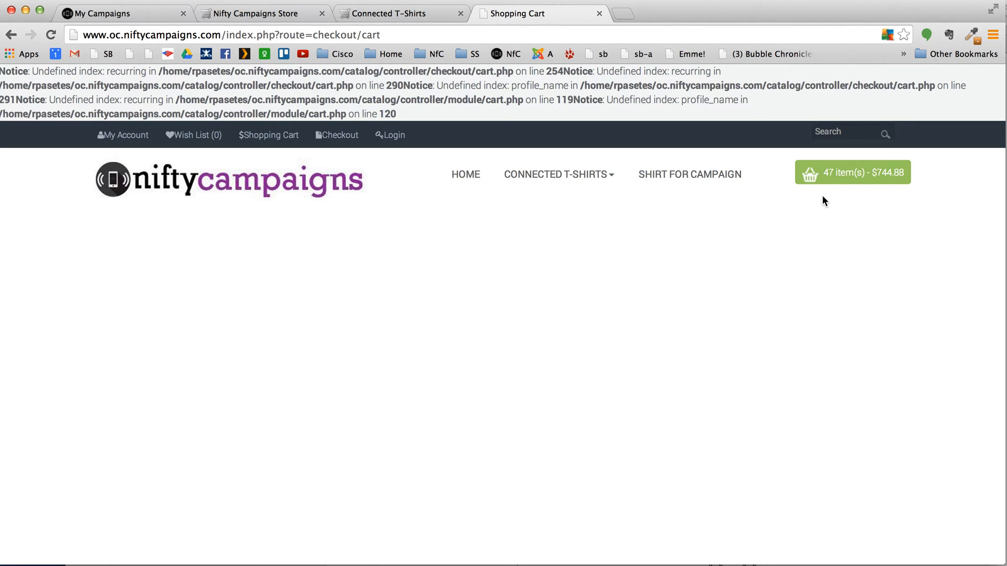
{"action": "left_click", "coordinate": [815, 173]}
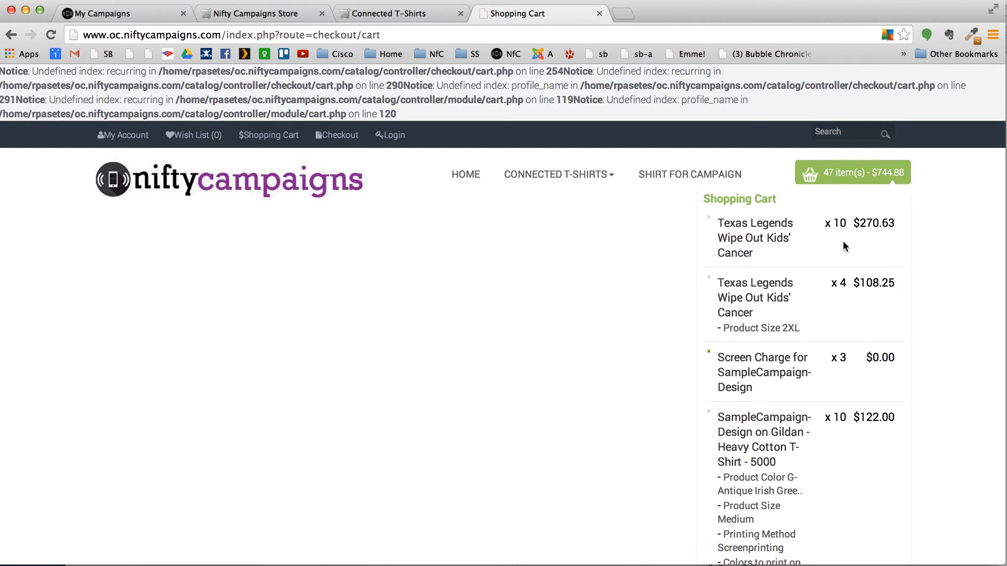
{"action": "scroll", "coordinate": [819, 290], "scroll_direction": "down", "scroll_amount": 15}
{"action": "scroll", "coordinate": [821, 297], "scroll_direction": "up", "scroll_amount": 10}
{"action": "scroll", "coordinate": [819, 291], "scroll_direction": "up", "scroll_amount": 7}
{"action": "scroll", "coordinate": [820, 292], "scroll_direction": "down", "scroll_amount": 10}
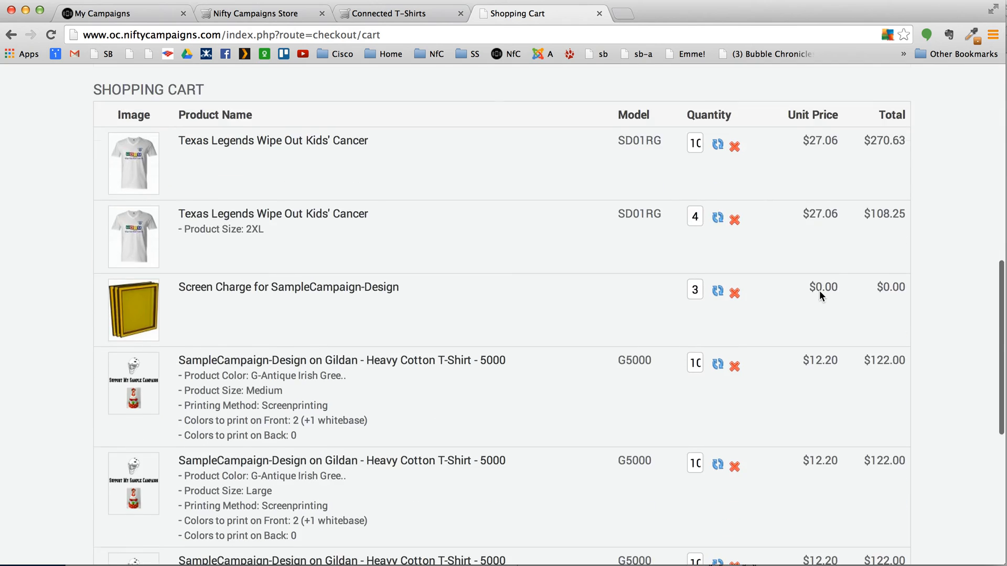
{"action": "scroll", "coordinate": [819, 291], "scroll_direction": "down", "scroll_amount": 8}
{"action": "scroll", "coordinate": [819, 291], "scroll_direction": "up", "scroll_amount": 9}
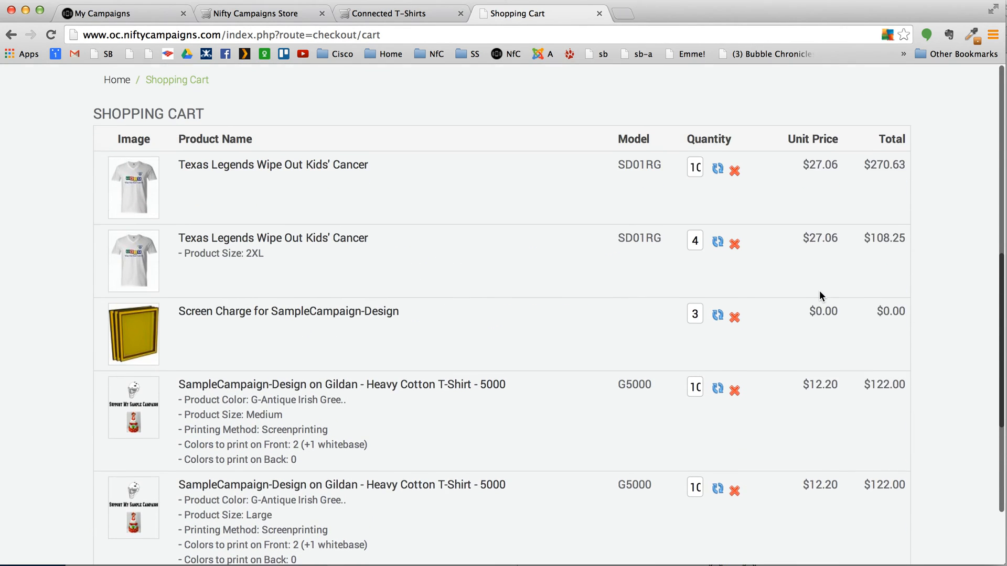
Remove both Texas Legends Wipe Out Kids' Cancer entries from the shopping cart.
{"action": "scroll", "coordinate": [819, 291], "scroll_direction": "up", "scroll_amount": 2}
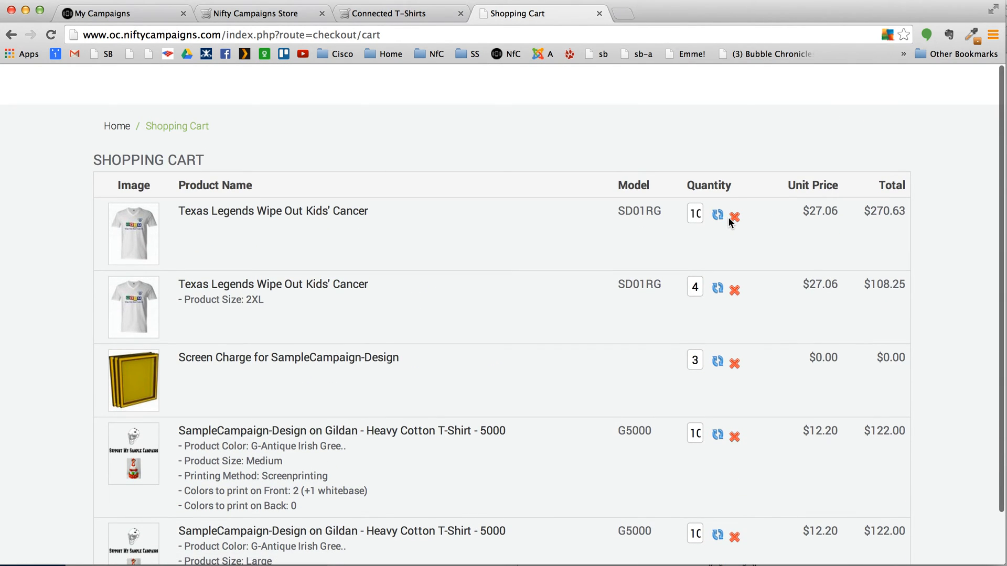
{"action": "left_click", "coordinate": [736, 219]}
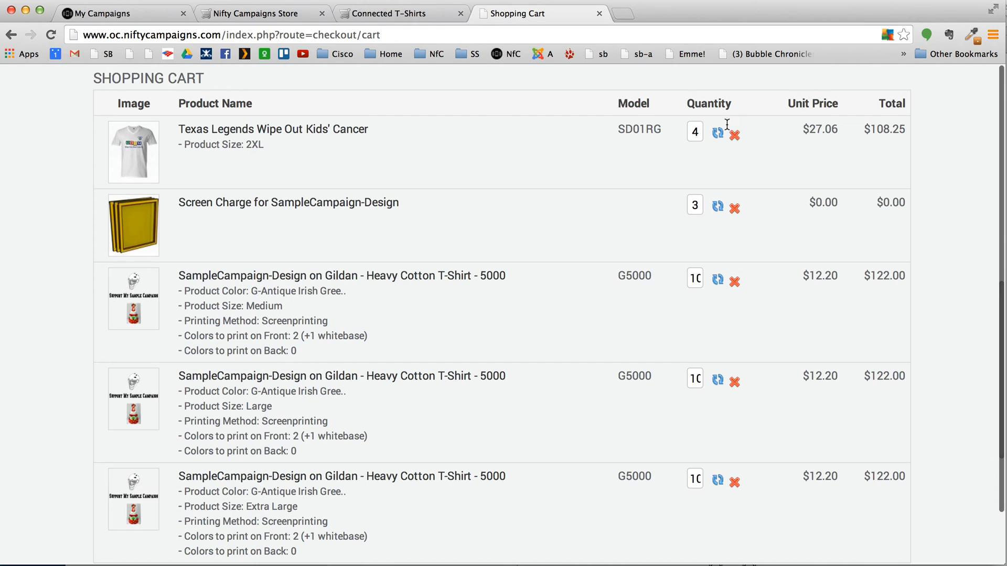
{"action": "left_click", "coordinate": [735, 138]}
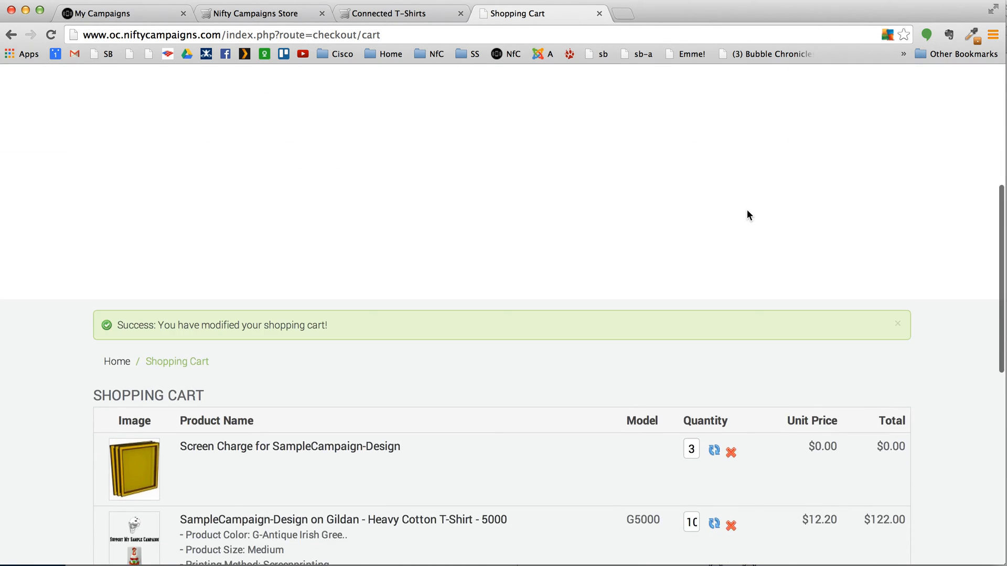
Review the remaining SampleCampaign-Design items and the order total, and proceed to checkout.
{"action": "scroll", "coordinate": [747, 215], "scroll_direction": "down", "scroll_amount": 9}
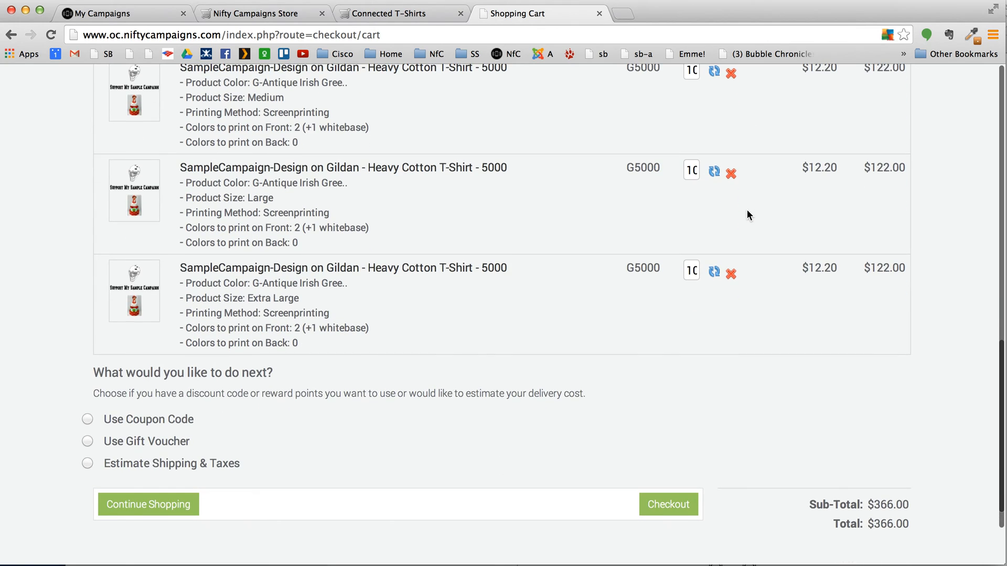
{"action": "scroll", "coordinate": [747, 215], "scroll_direction": "up", "scroll_amount": 1}
{"action": "scroll", "coordinate": [810, 236], "scroll_direction": "down", "scroll_amount": 2}
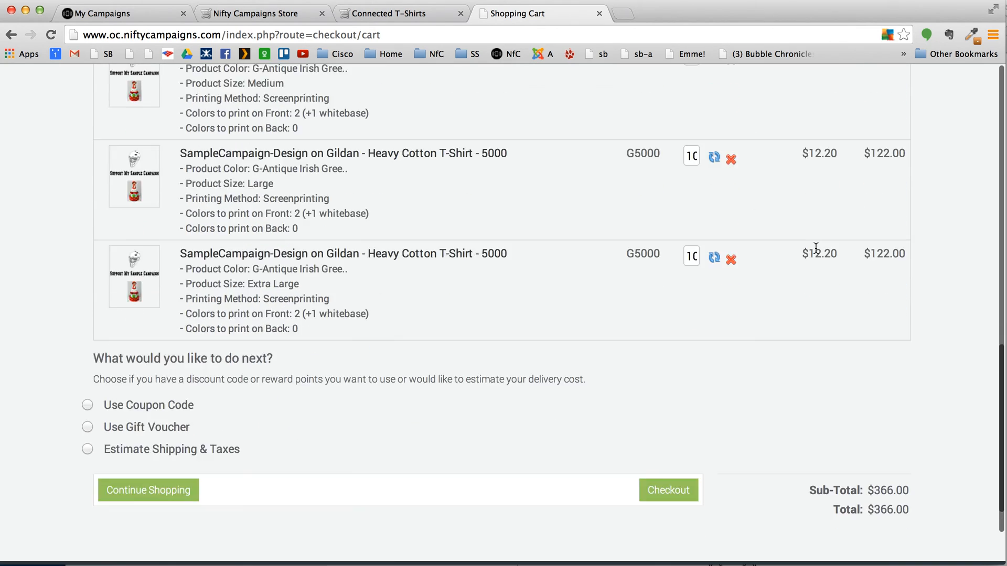
{"action": "scroll", "coordinate": [815, 247], "scroll_direction": "down", "scroll_amount": 4}
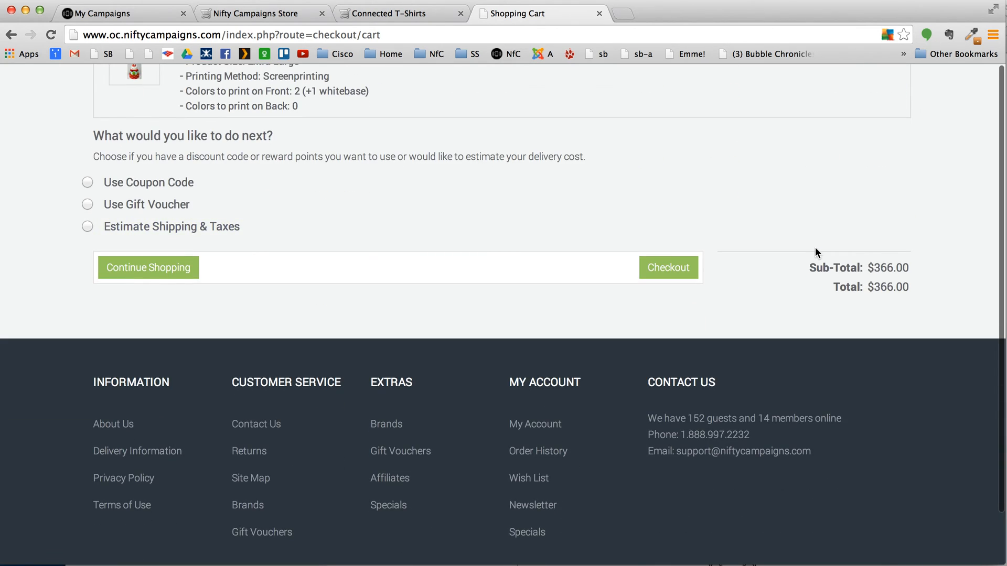
{"action": "scroll", "coordinate": [814, 254], "scroll_direction": "up", "scroll_amount": 4}
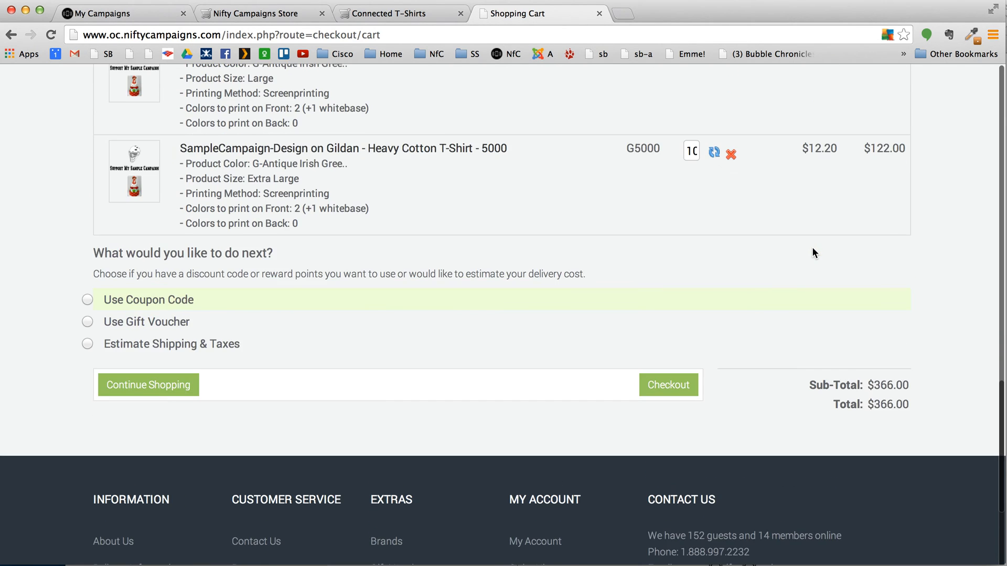
{"action": "scroll", "coordinate": [814, 254], "scroll_direction": "down", "scroll_amount": 1}
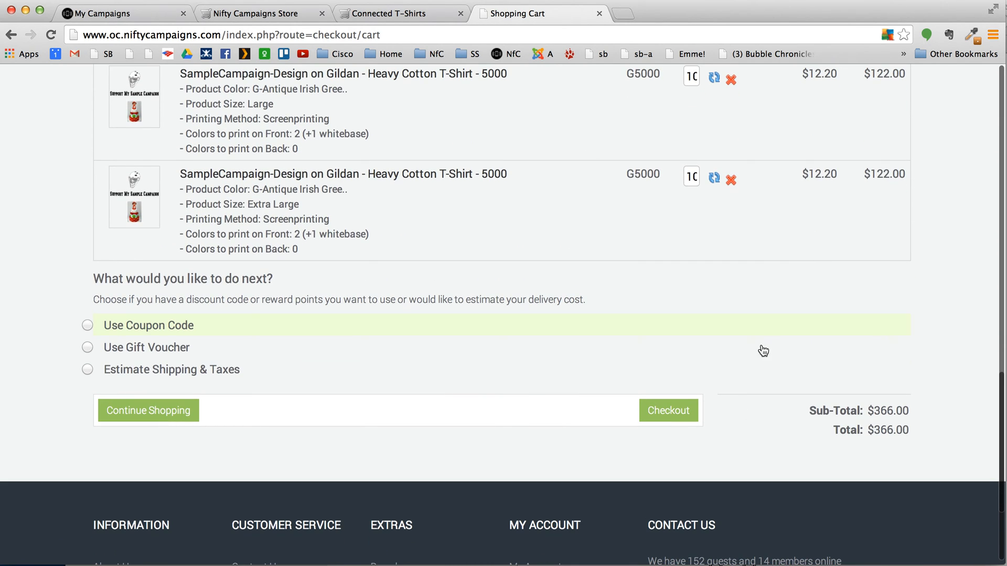
{"action": "left_click", "coordinate": [675, 410]}
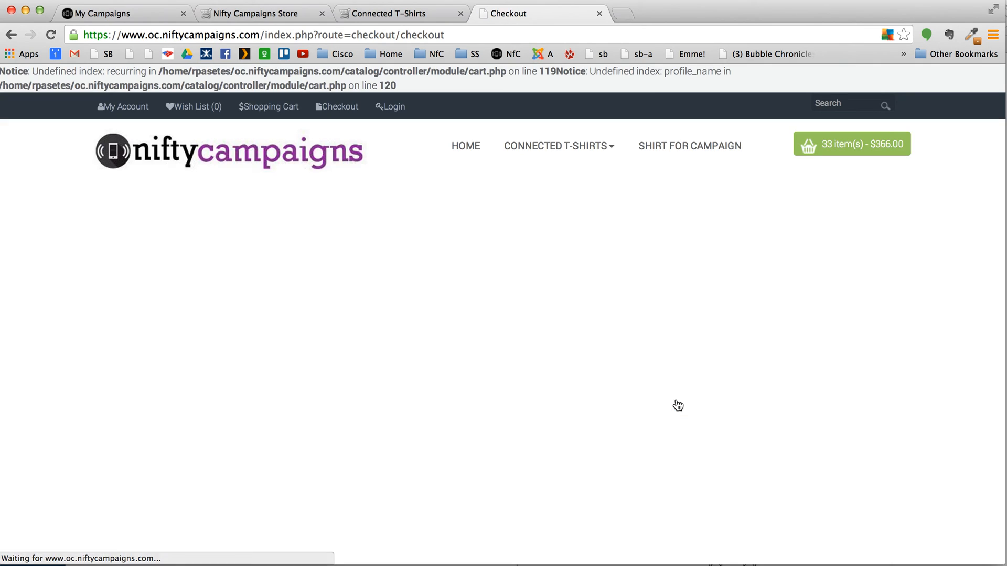
Examine the checkout page's address options and the remaining checkout sections.
{"action": "scroll", "coordinate": [677, 406], "scroll_direction": "down", "scroll_amount": 2}
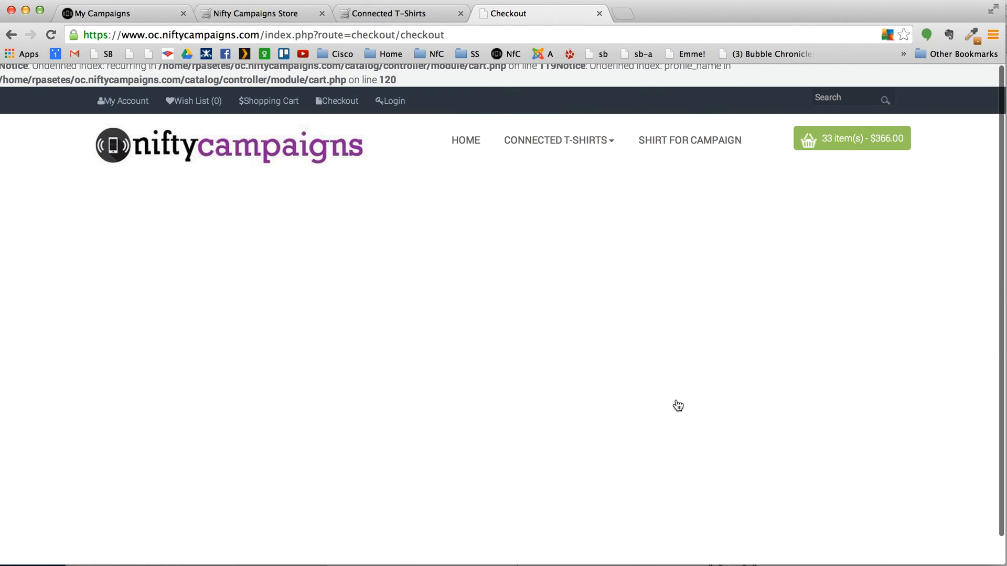
{"action": "scroll", "coordinate": [677, 406], "scroll_direction": "down", "scroll_amount": 5}
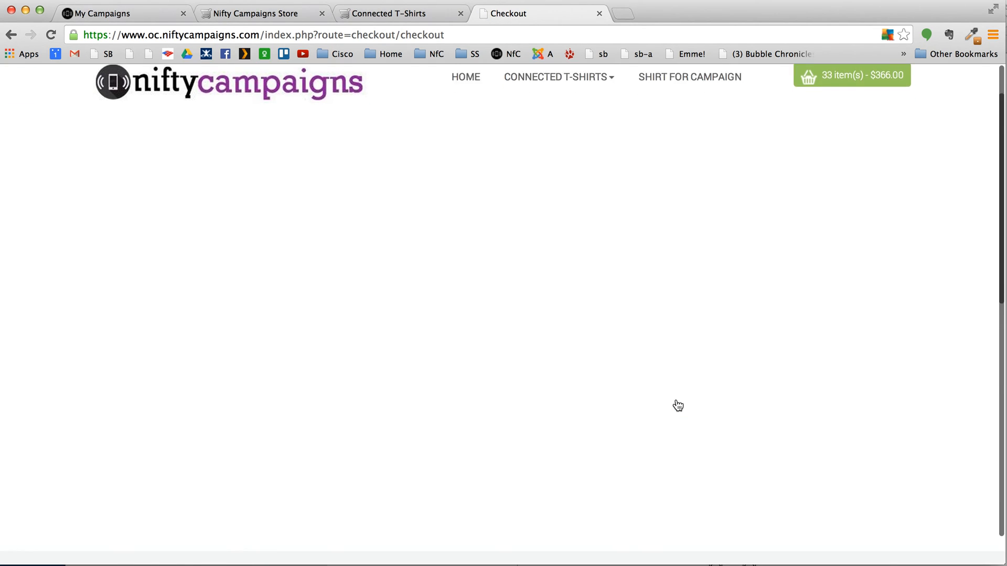
{"action": "scroll", "coordinate": [677, 406], "scroll_direction": "down", "scroll_amount": 5}
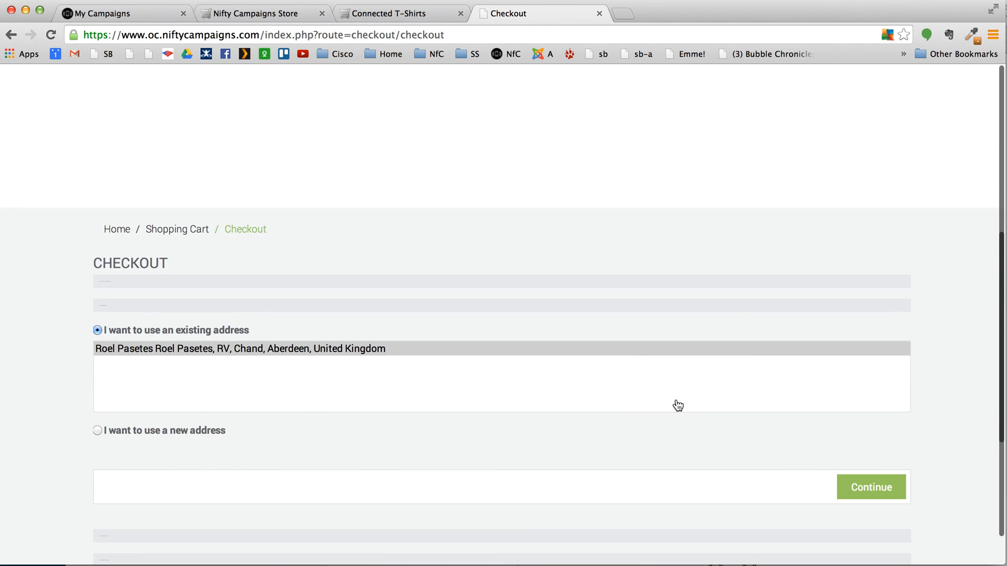
{"action": "scroll", "coordinate": [678, 405], "scroll_direction": "down", "scroll_amount": 5}
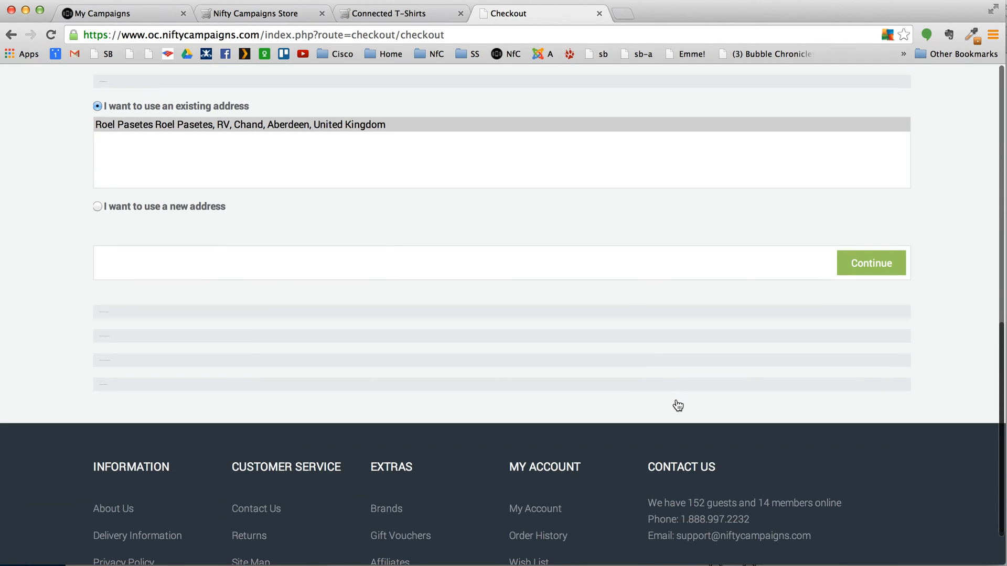
{"action": "scroll", "coordinate": [678, 406], "scroll_direction": "up", "scroll_amount": 10}
{"action": "scroll", "coordinate": [678, 406], "scroll_direction": "down", "scroll_amount": 6}
{"action": "scroll", "coordinate": [677, 406], "scroll_direction": "down", "scroll_amount": 11}
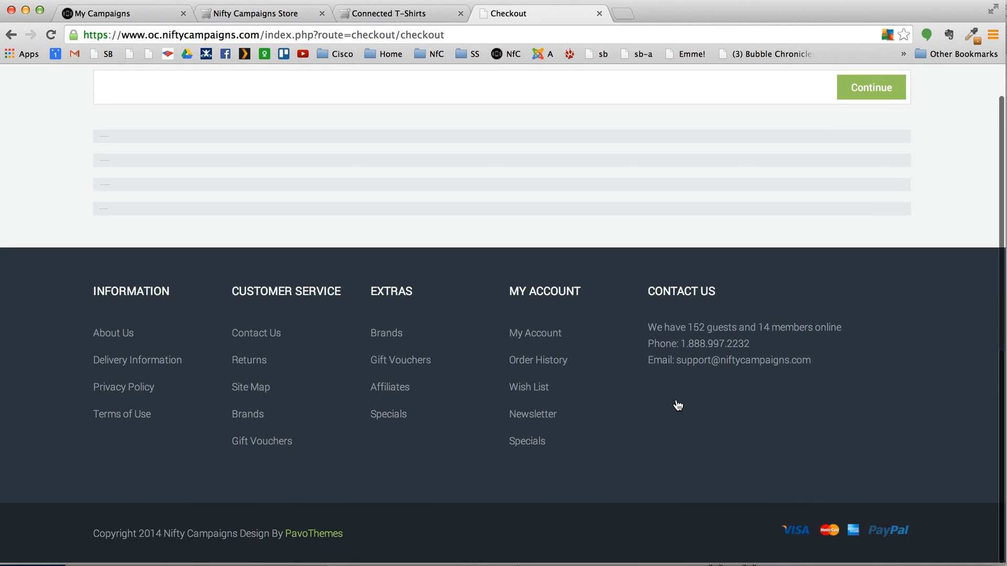
{"action": "scroll", "coordinate": [678, 406], "scroll_direction": "up", "scroll_amount": 12}
{"action": "scroll", "coordinate": [678, 405], "scroll_direction": "up", "scroll_amount": 10}
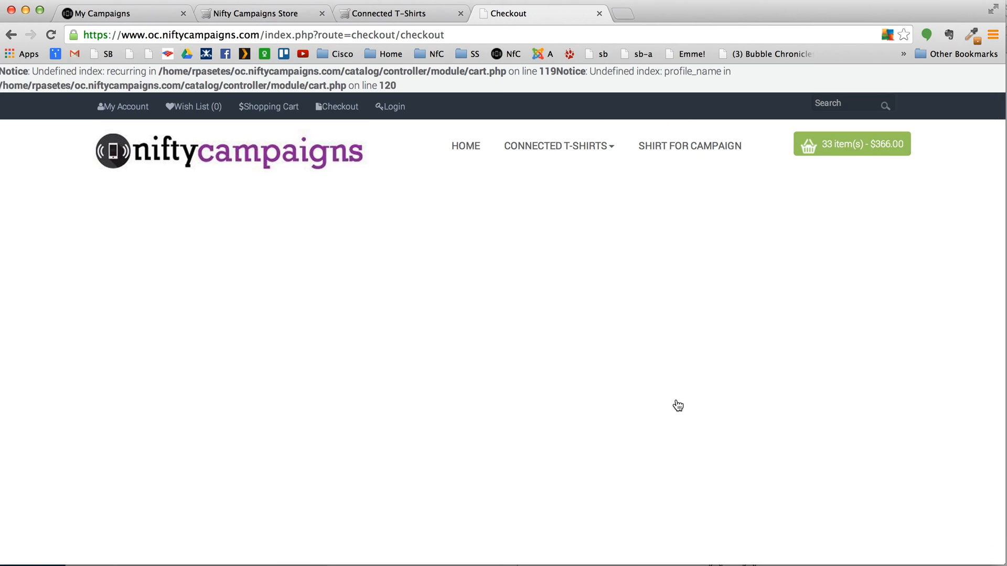
{"action": "scroll", "coordinate": [677, 405], "scroll_direction": "down", "scroll_amount": 9}
{"action": "scroll", "coordinate": [677, 406], "scroll_direction": "down", "scroll_amount": 3}
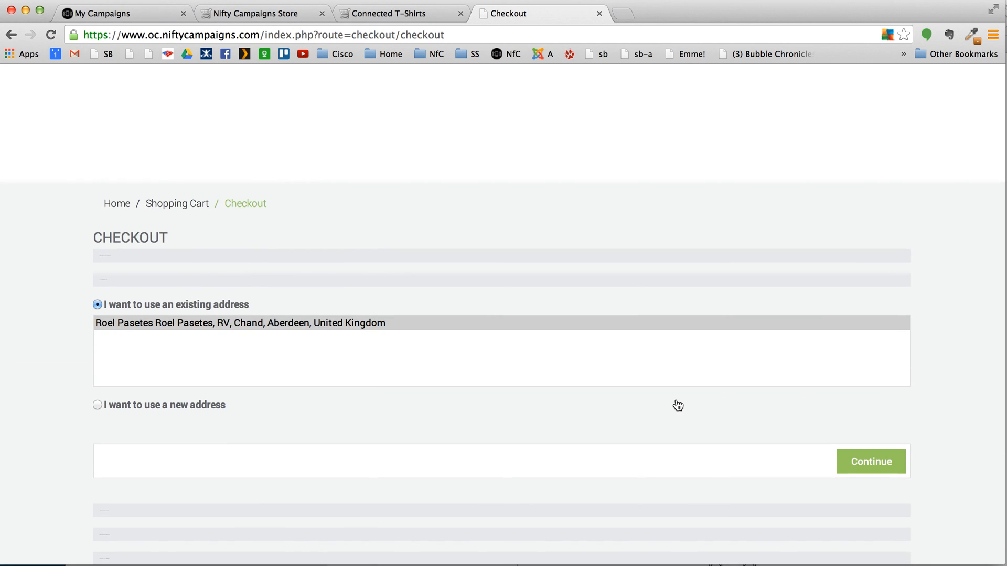